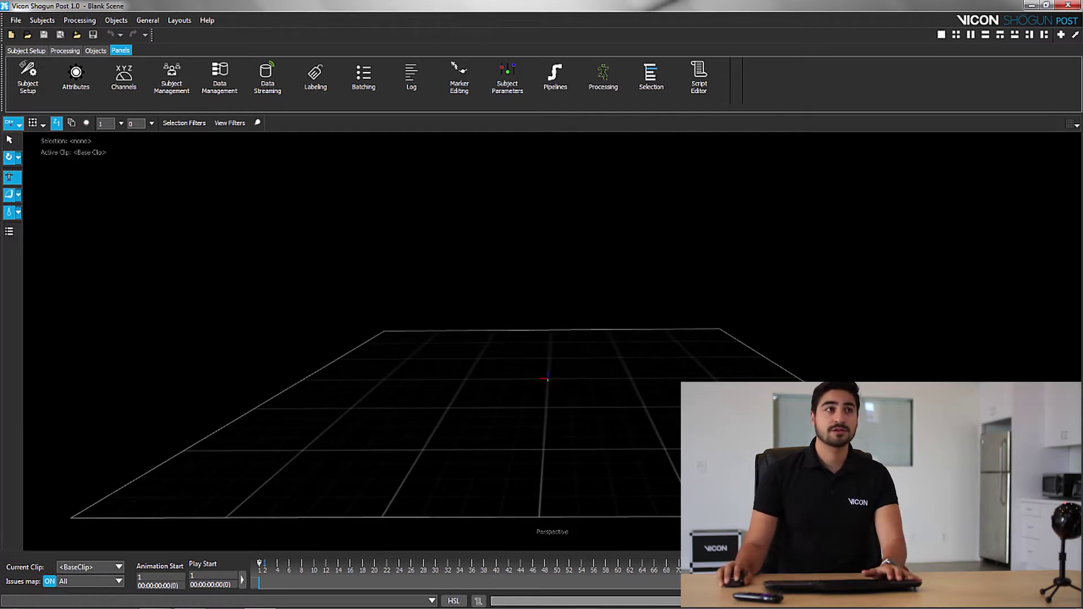
# Load the SwordFingers capture from the data management list without dropped frame fixing, then close the list.
pyautogui.press('F2')
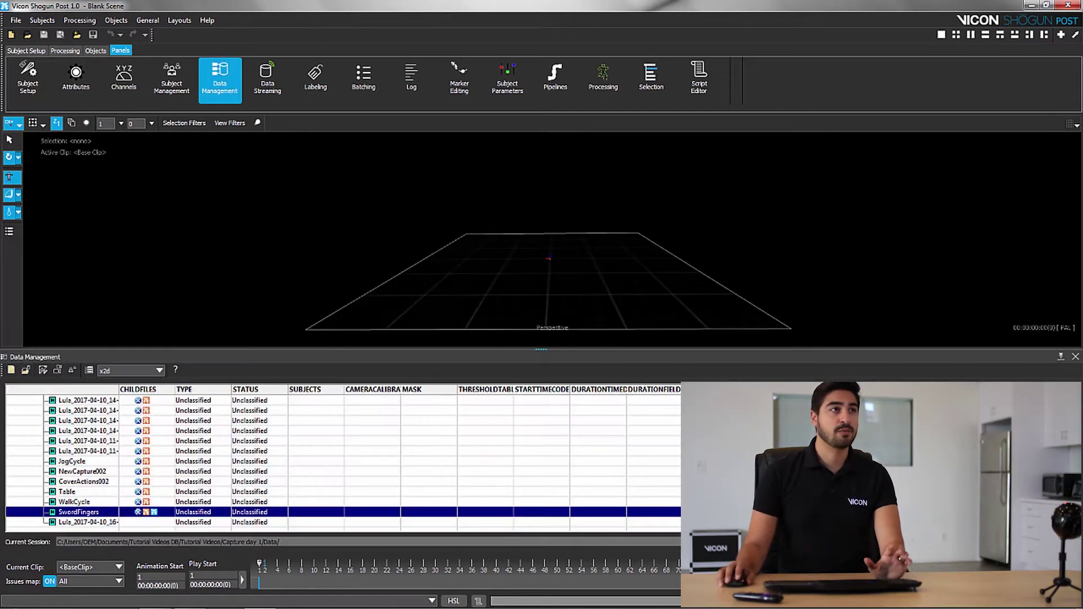
pyautogui.doubleClick(146, 512)
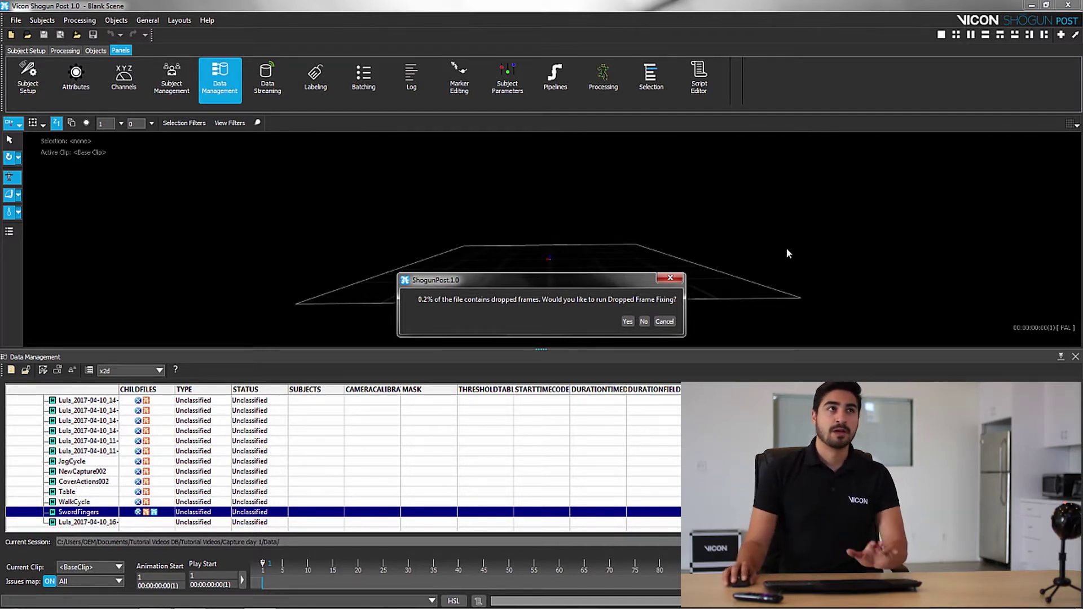
pyautogui.click(643, 321)
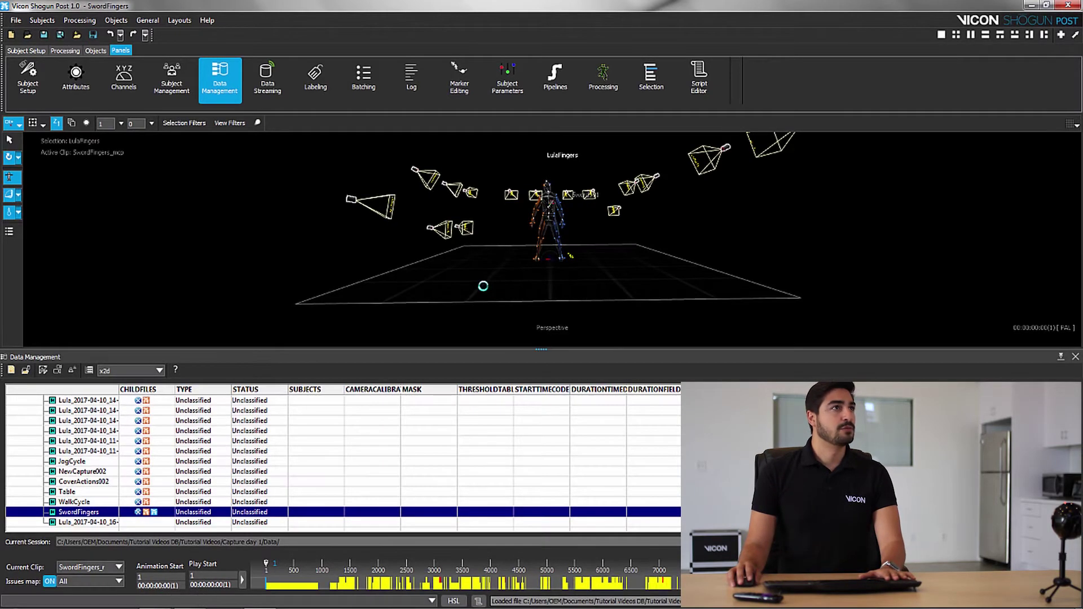
pyautogui.press('F2')
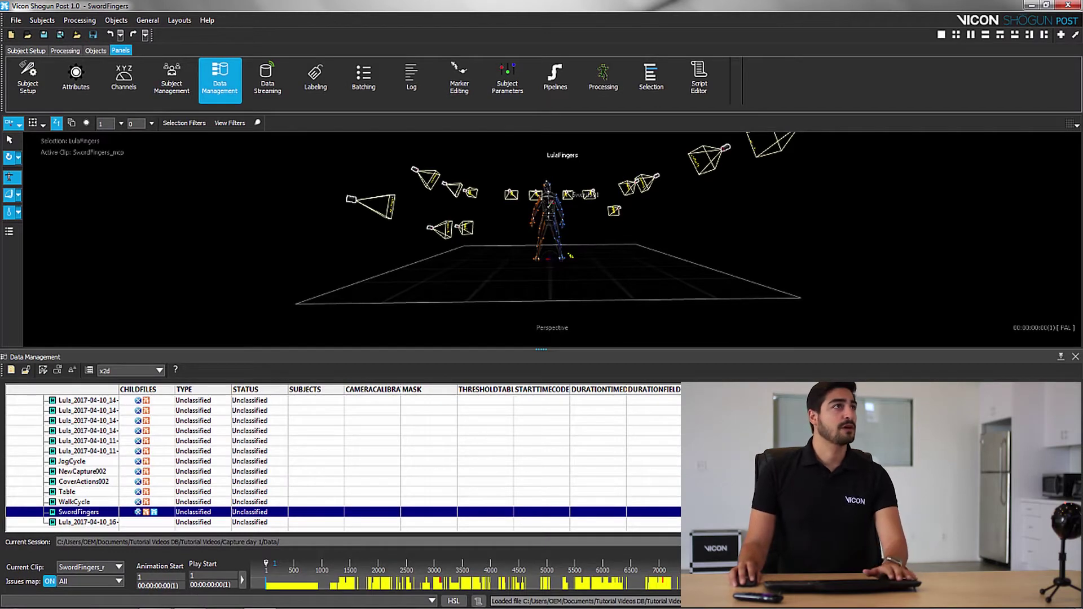
pyautogui.click(541, 288)
pyautogui.press('F2')
# Examine the performer from another angle while scrubbing through the SwordFingers clip.
pyautogui.keyDown('alt'); pyautogui.moveTo(451, 316); pyautogui.dragTo(530, 305); pyautogui.keyUp('alt')
pyautogui.keyDown('alt'); pyautogui.moveTo(530, 304); pyautogui.dragTo(508, 338, button='right'); pyautogui.keyUp('alt')
pyautogui.keyDown('alt'); pyautogui.moveTo(508, 338); pyautogui.dragTo(536, 350); pyautogui.keyUp('alt')
pyautogui.moveTo(267, 564); pyautogui.dragTo(739, 574)
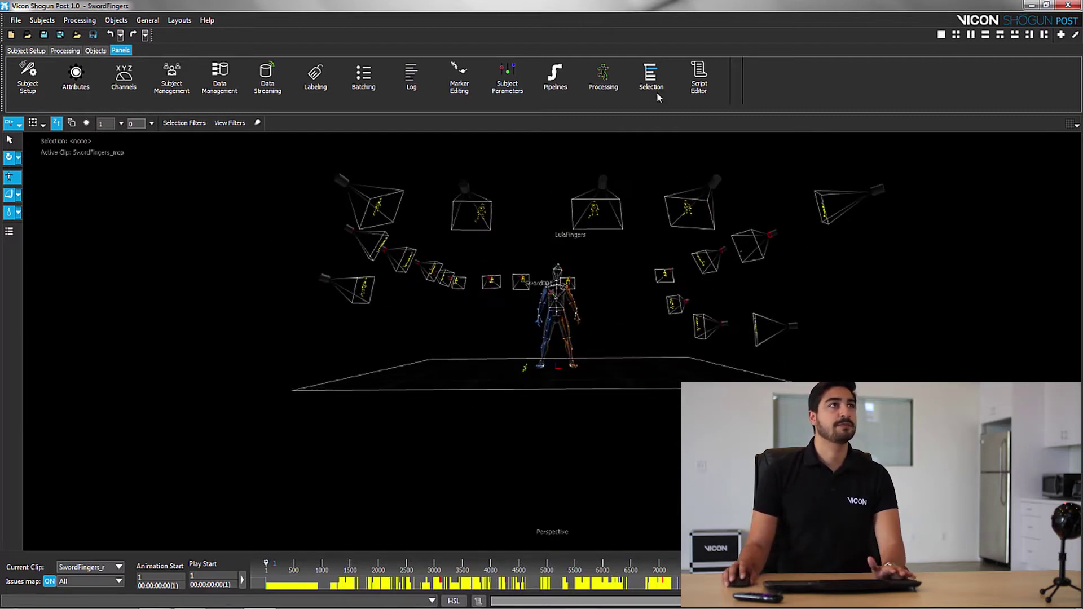
# Open the processing tools and look through the Reconstruction, Labeling, Occlusion Fixing and Solving settings.
pyautogui.click(601, 76)
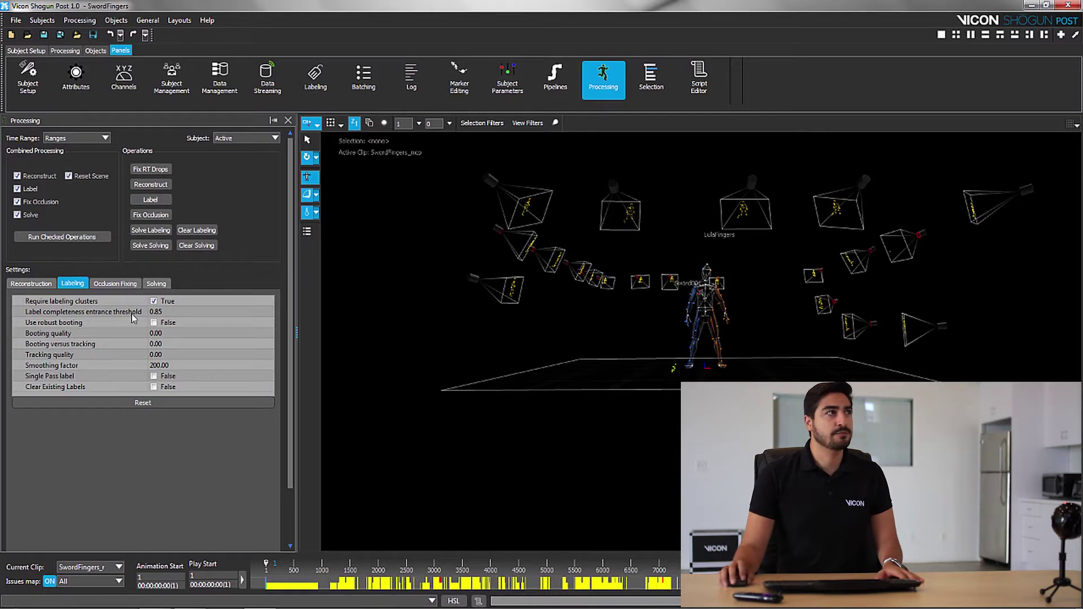
pyautogui.click(23, 285)
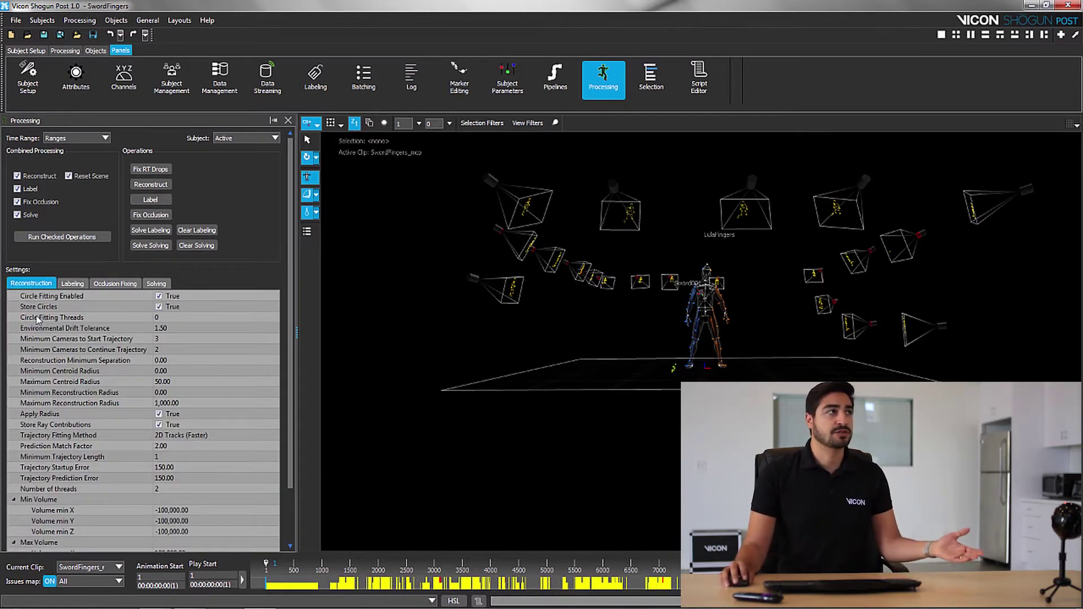
pyautogui.click(72, 285)
pyautogui.click(116, 284)
pyautogui.click(164, 288)
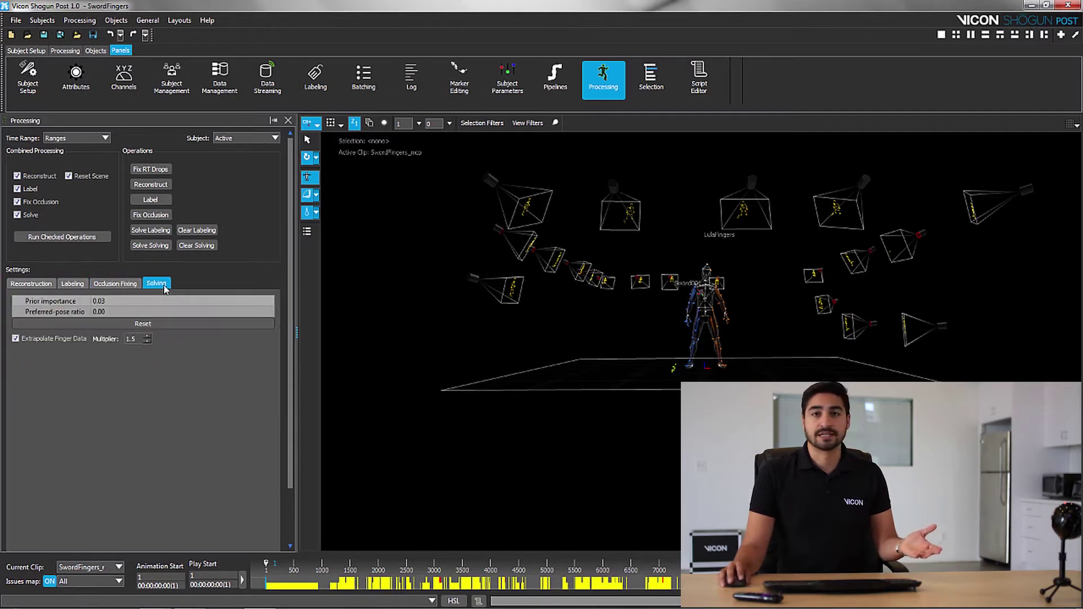
pyautogui.click(31, 283)
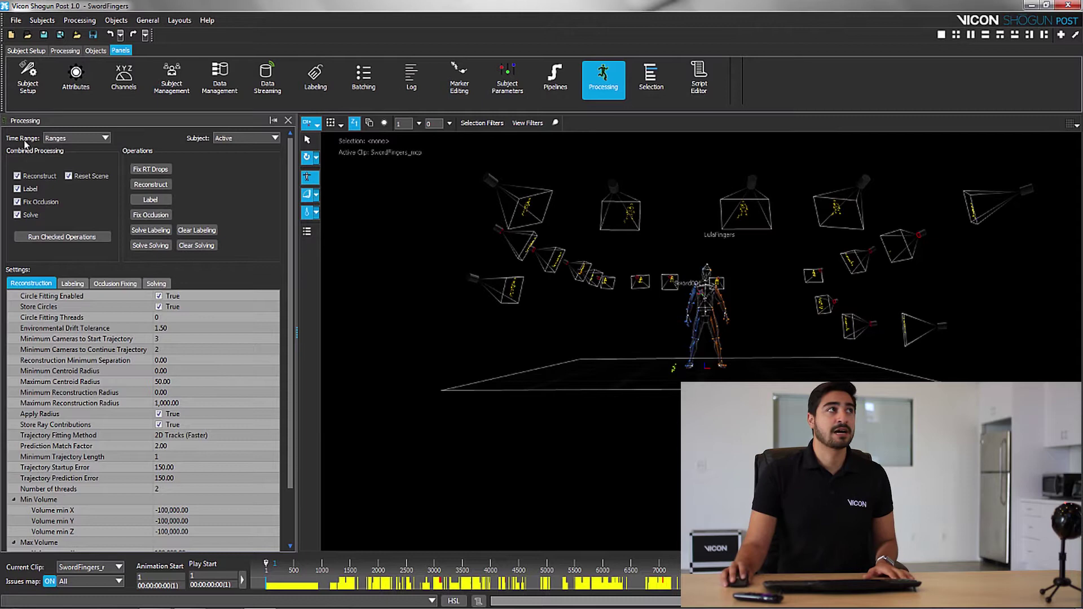
# Set the processing time range to All and the subject to Active.
pyautogui.click(76, 140)
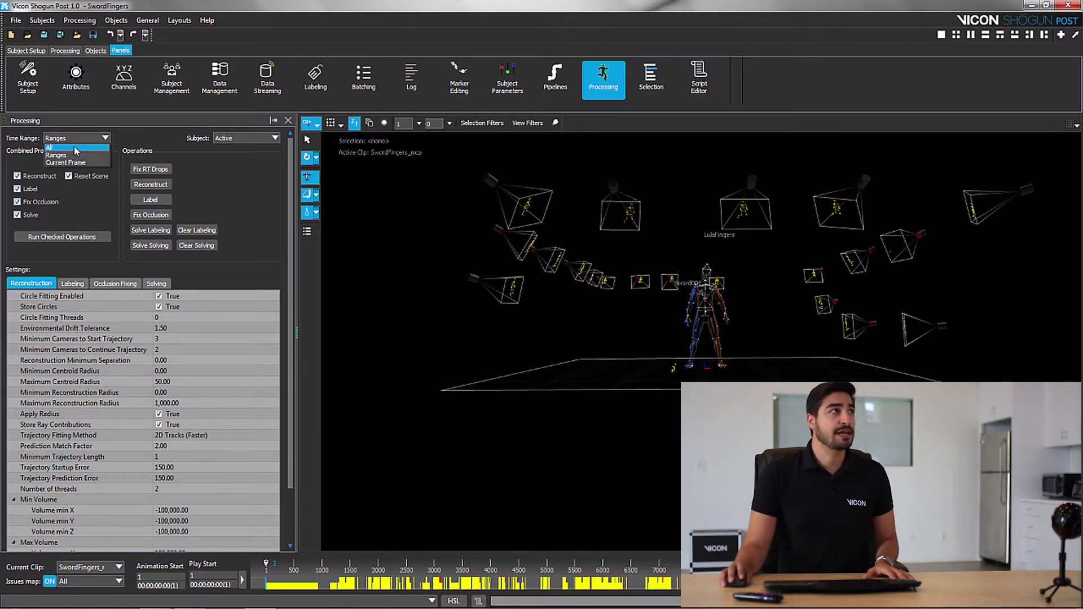
pyautogui.click(77, 152)
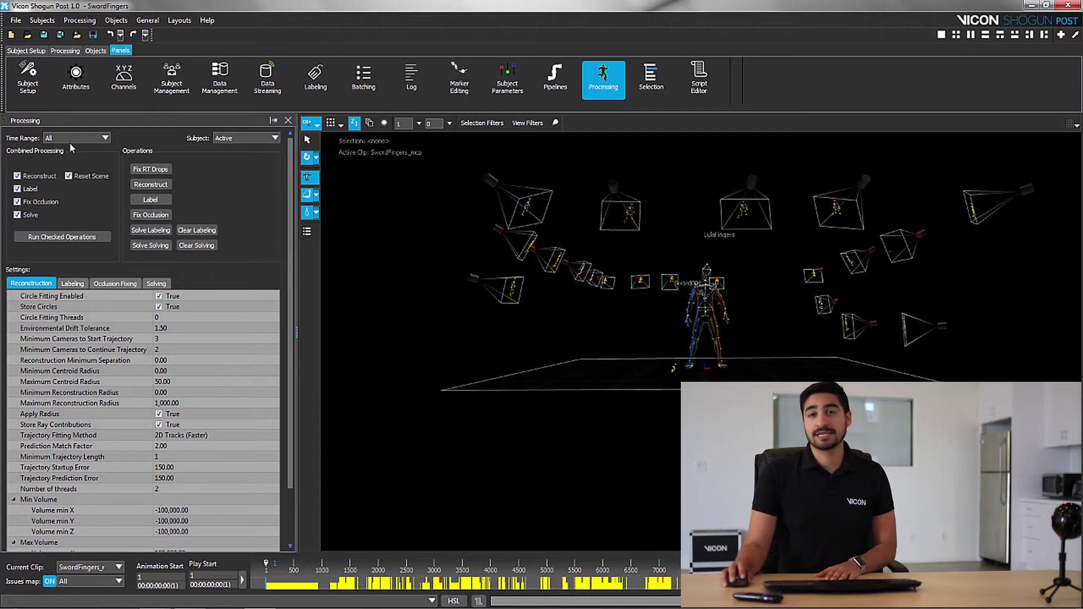
pyautogui.click(235, 141)
pyautogui.click(243, 158)
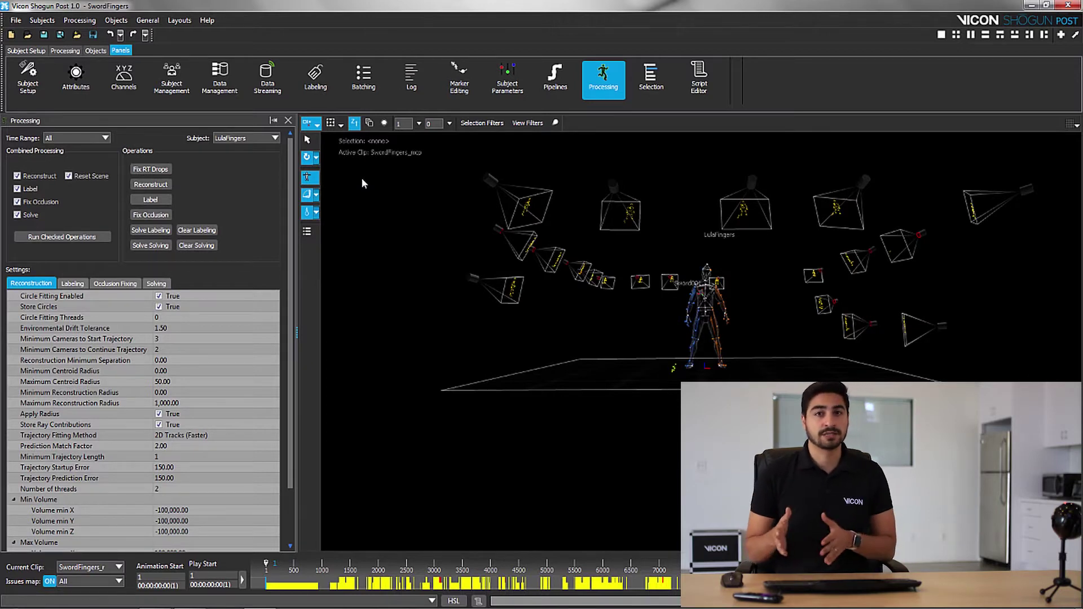
pyautogui.click(242, 137)
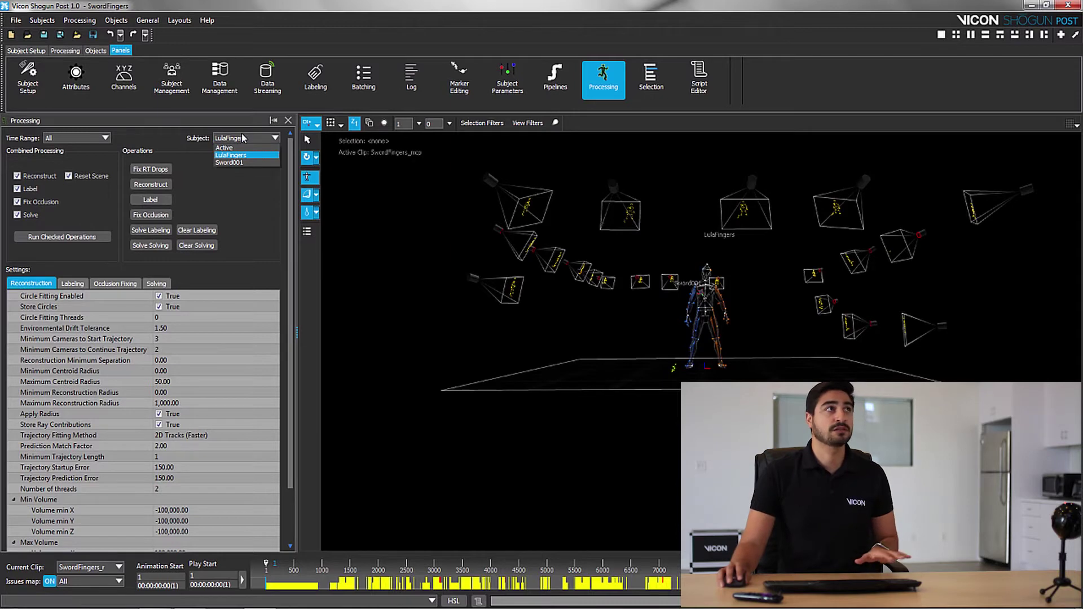
pyautogui.click(237, 147)
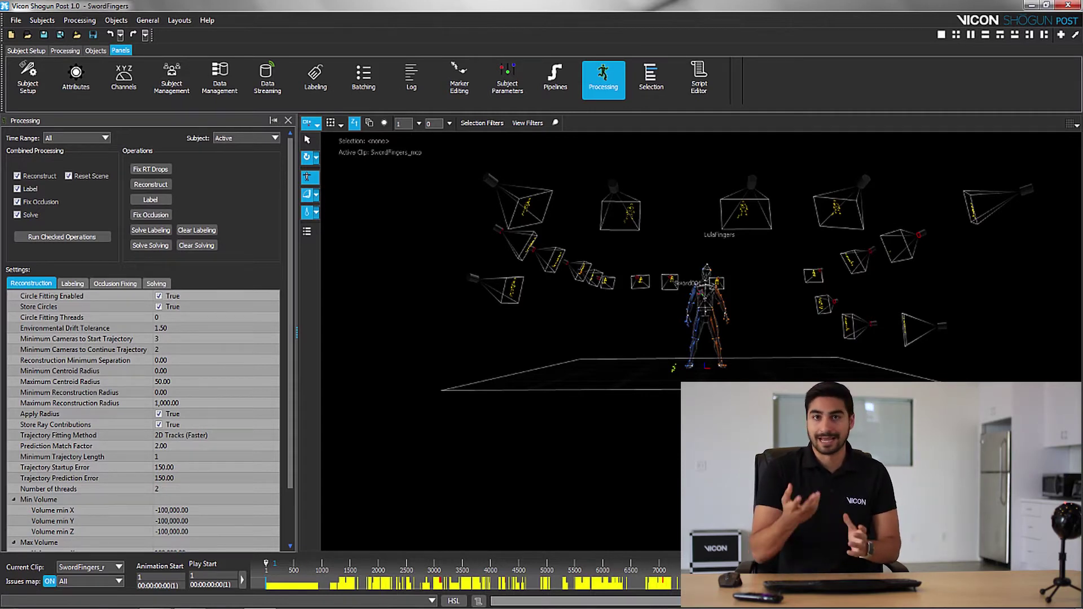
# Run Fix RT Drops on the whole clip and inspect the performer and sword up to about frame 3850.
pyautogui.click(151, 170)
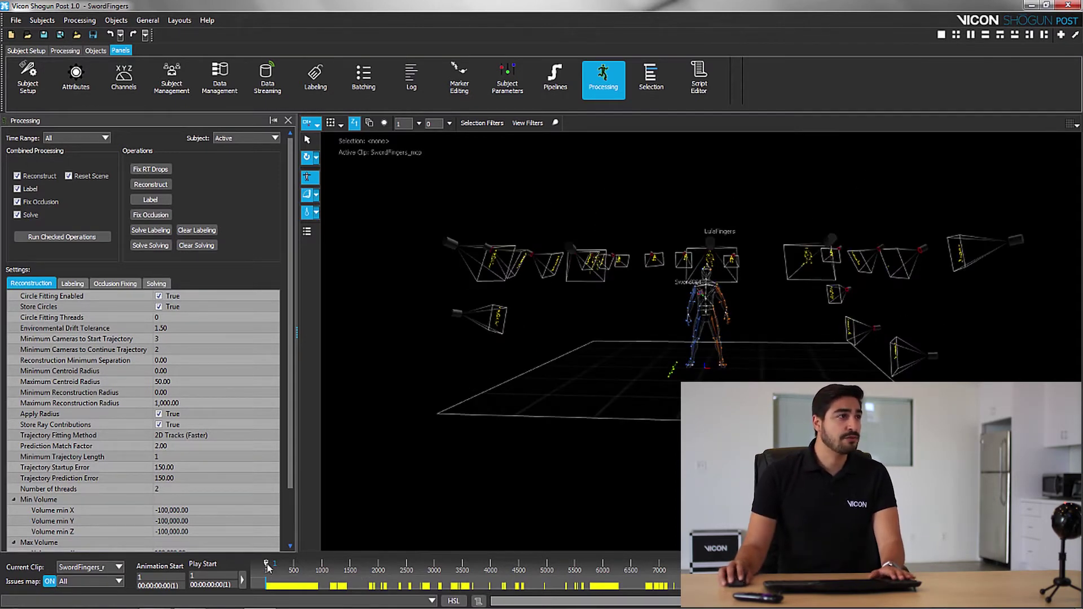
pyautogui.moveTo(267, 564); pyautogui.dragTo(320, 564)
pyautogui.keyDown('alt'); pyautogui.moveTo(502, 315); pyautogui.dragTo(598, 338, button='right'); pyautogui.keyUp('alt')
pyautogui.keyDown('alt'); pyautogui.moveTo(598, 339); pyautogui.dragTo(532, 308); pyautogui.keyUp('alt')
pyautogui.keyDown('alt'); pyautogui.moveTo(532, 308); pyautogui.dragTo(532, 273, button='middle'); pyautogui.keyUp('alt')
pyautogui.moveTo(320, 564); pyautogui.dragTo(484, 570)
pyautogui.keyDown('alt'); pyautogui.moveTo(457, 440); pyautogui.dragTo(588, 446); pyautogui.keyUp('alt')
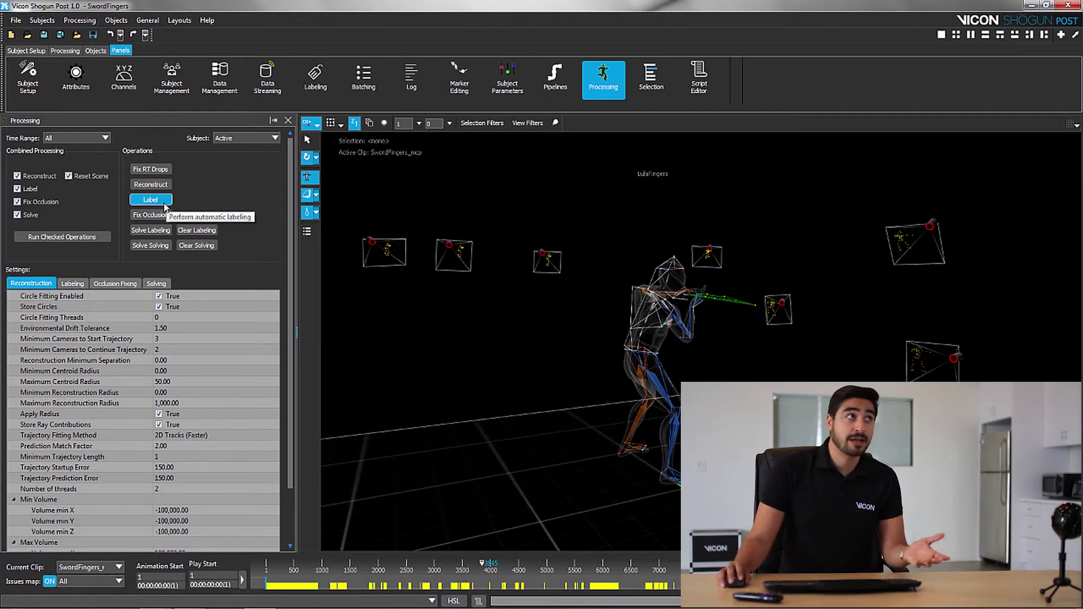
# Examine the performer and sword at several poses between about frames 4470 and 5710.
pyautogui.keyDown('alt'); pyautogui.moveTo(679, 443); pyautogui.dragTo(716, 428); pyautogui.keyUp('alt')
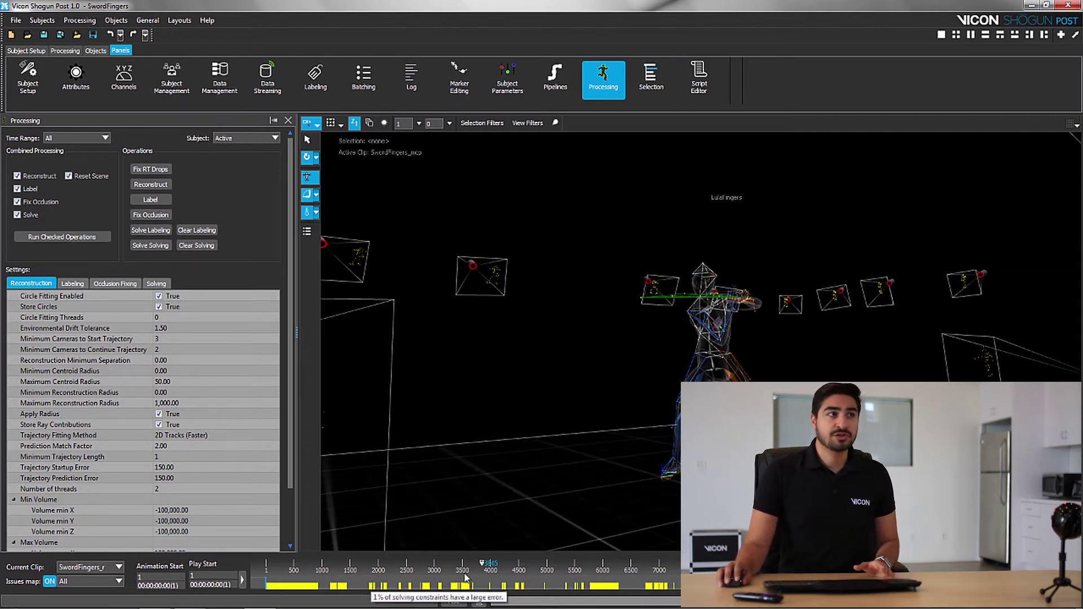
pyautogui.moveTo(482, 563); pyautogui.dragTo(517, 562)
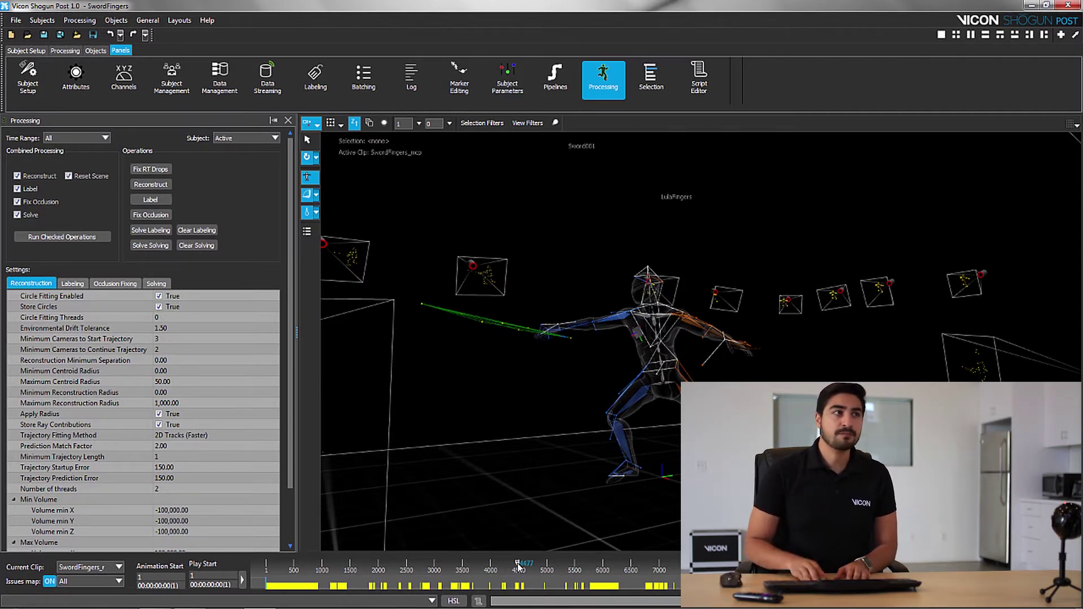
pyautogui.moveTo(516, 563); pyautogui.dragTo(586, 571)
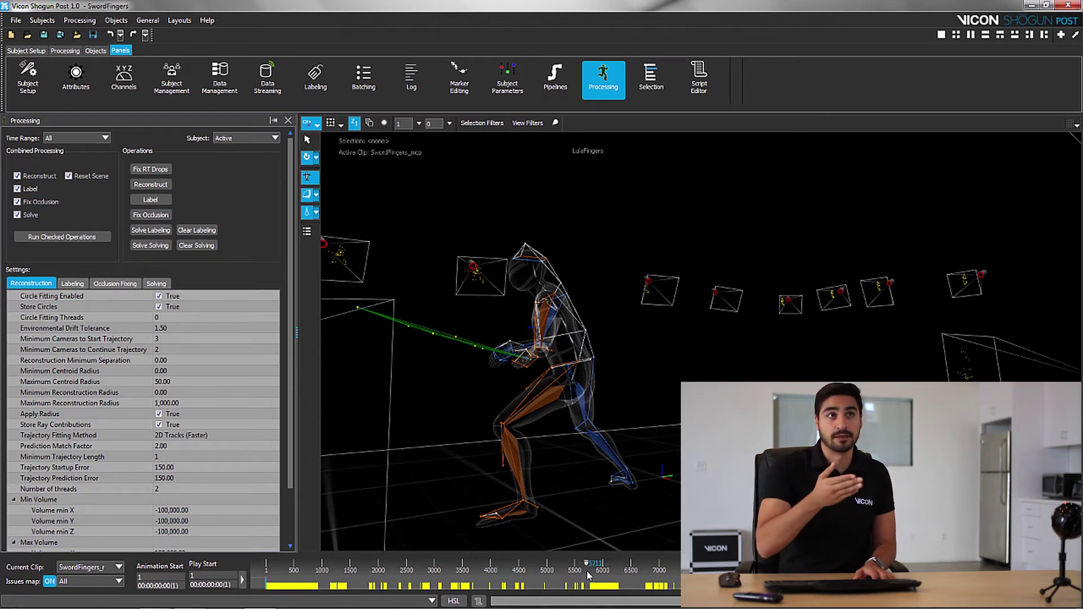
pyautogui.moveTo(587, 562); pyautogui.dragTo(547, 559)
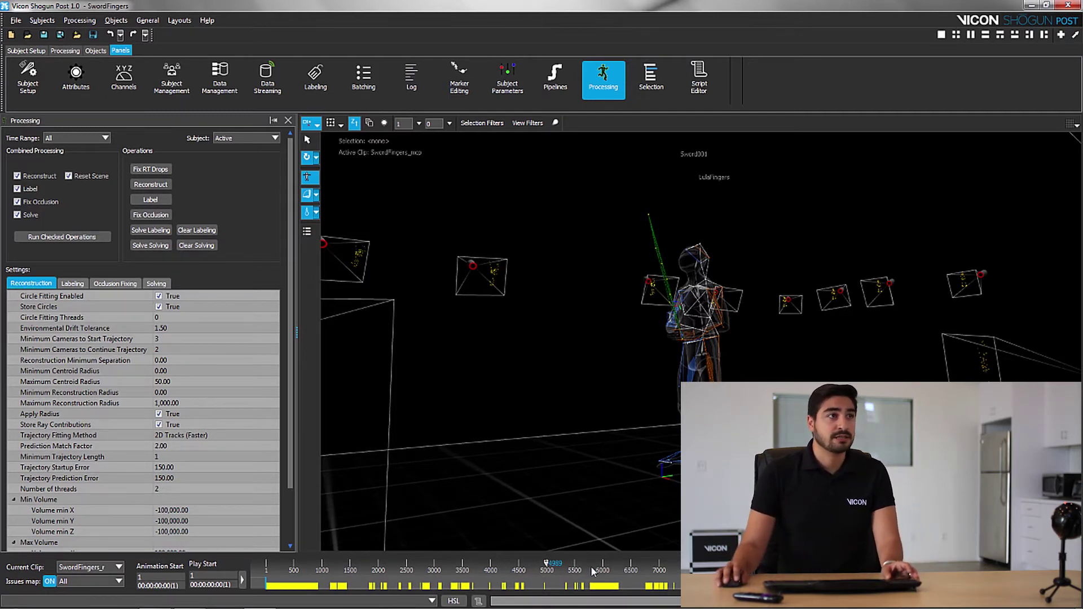
# Select about frames 4150 to 6550 on the timeline and set the processing time range to Ranges.
pyautogui.moveTo(499, 564); pyautogui.dragTo(635, 563)
pyautogui.click(67, 138)
pyautogui.click(66, 156)
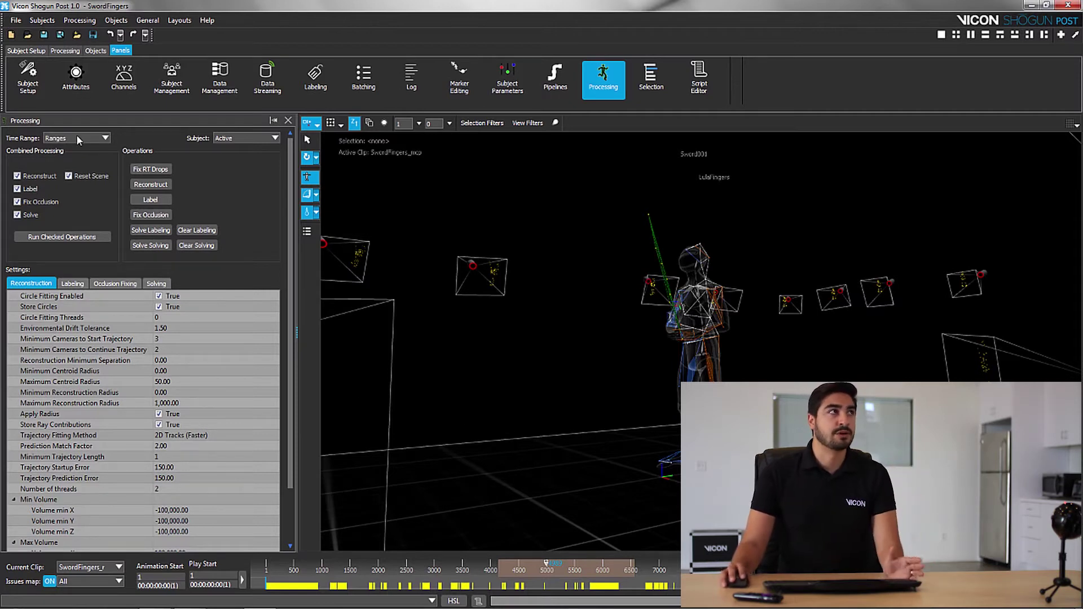
# Set the processing time range back to All and move the playhead to about frame 3584.
pyautogui.click(76, 139)
pyautogui.click(66, 148)
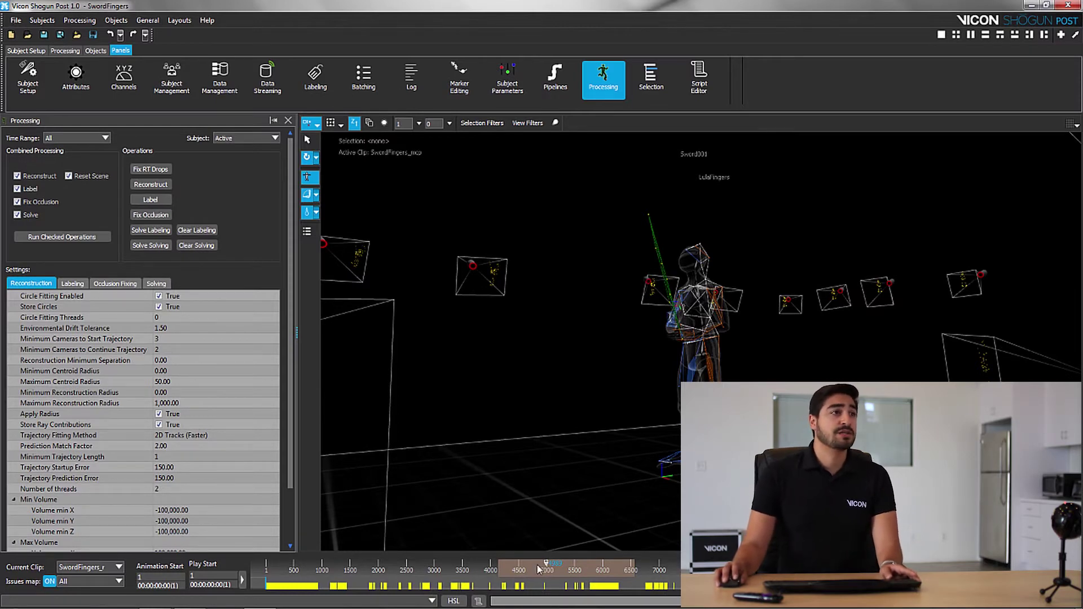
pyautogui.moveTo(433, 565); pyautogui.dragTo(489, 566)
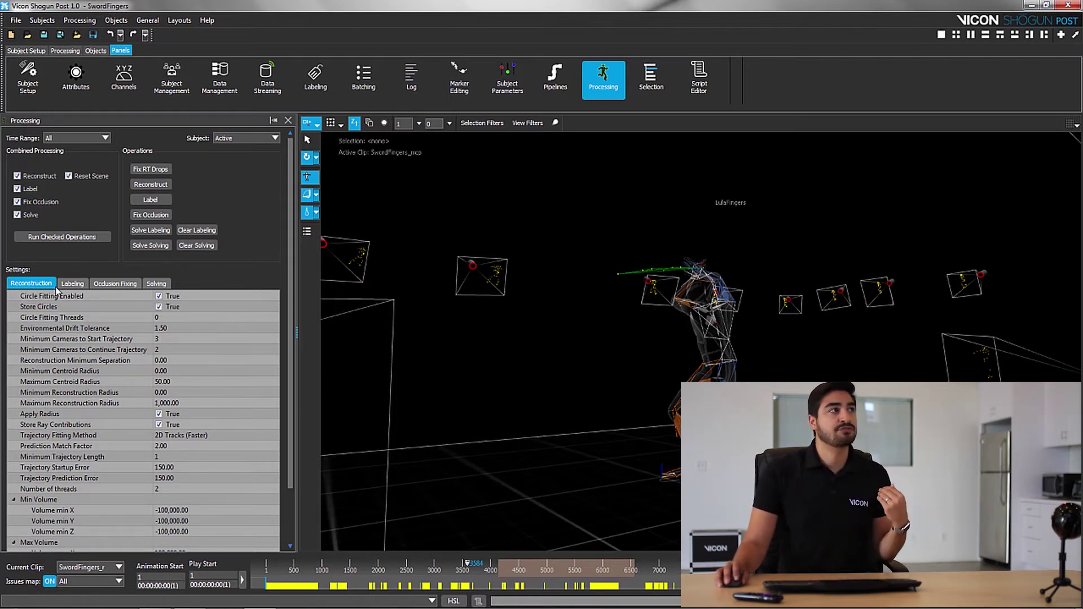
# Compare the Reconstruction, Labeling and Solving settings with the checked combined operations.
pyautogui.moveTo(161, 340)
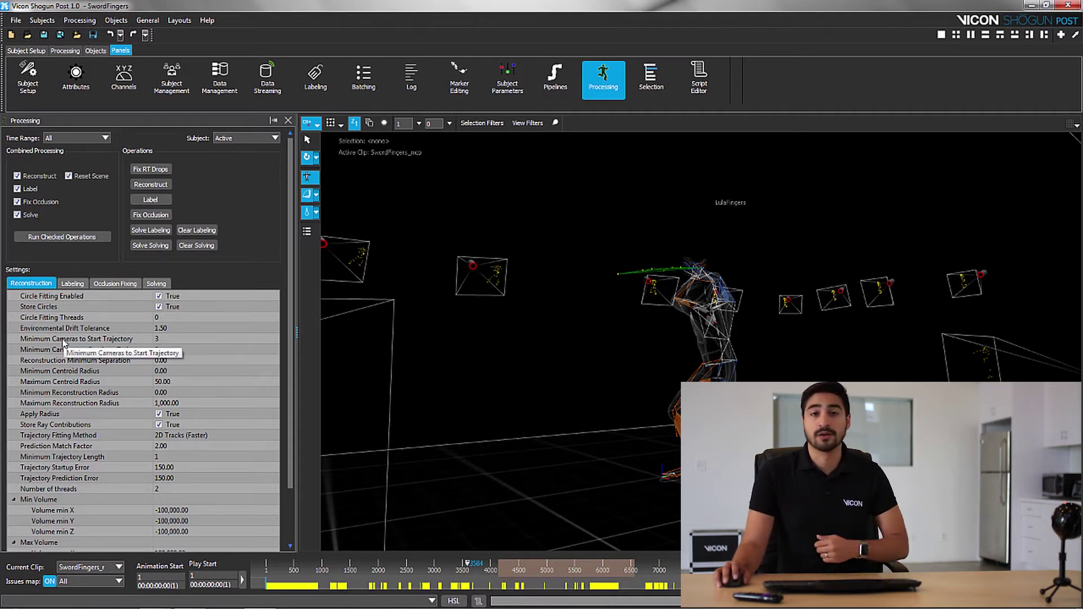
pyautogui.click(67, 284)
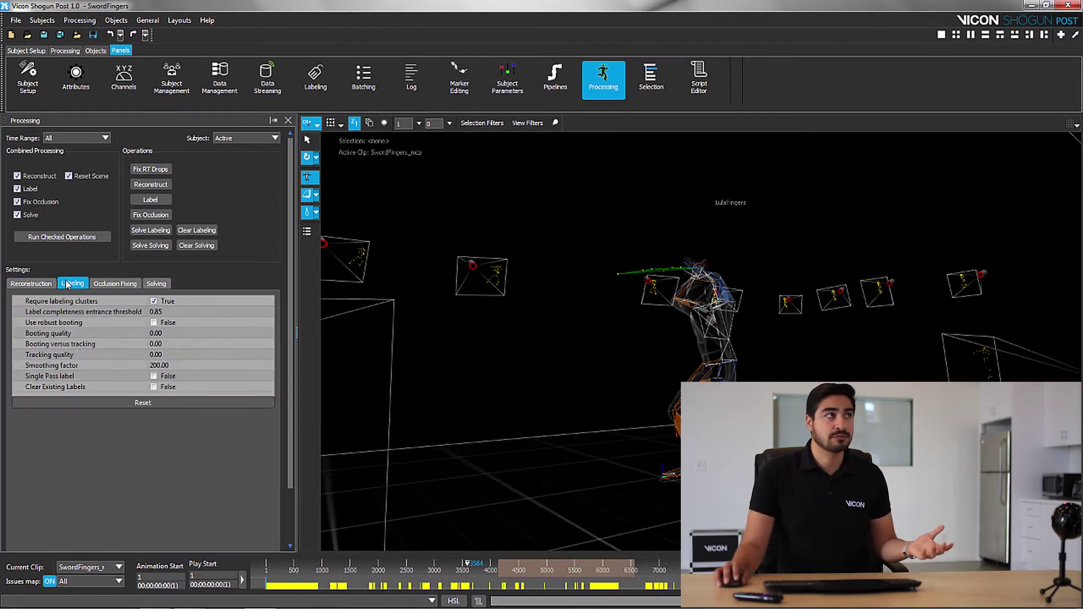
pyautogui.click(33, 284)
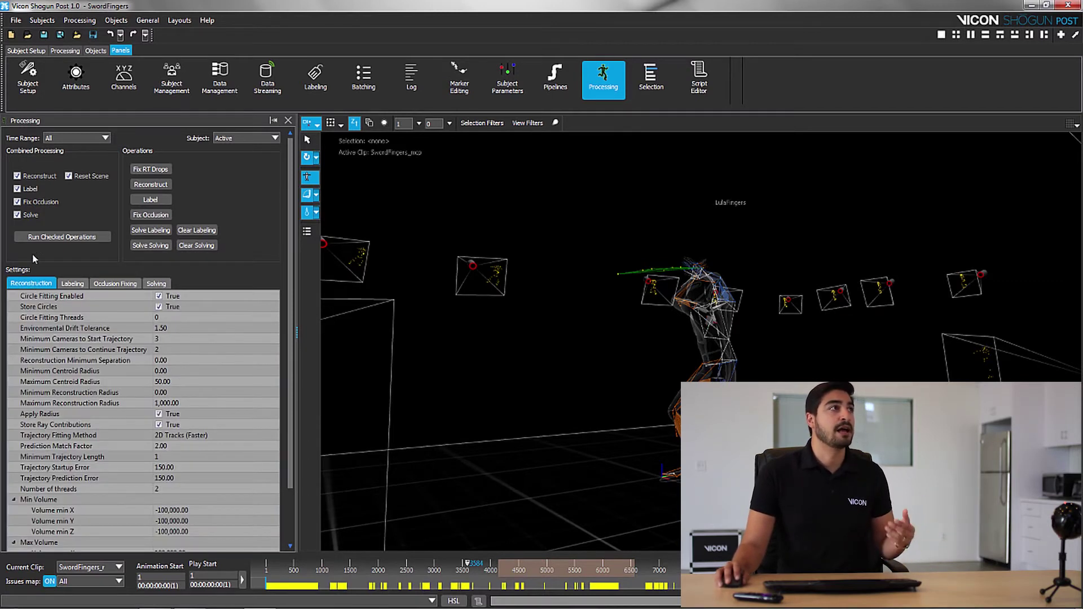
pyautogui.click(133, 285)
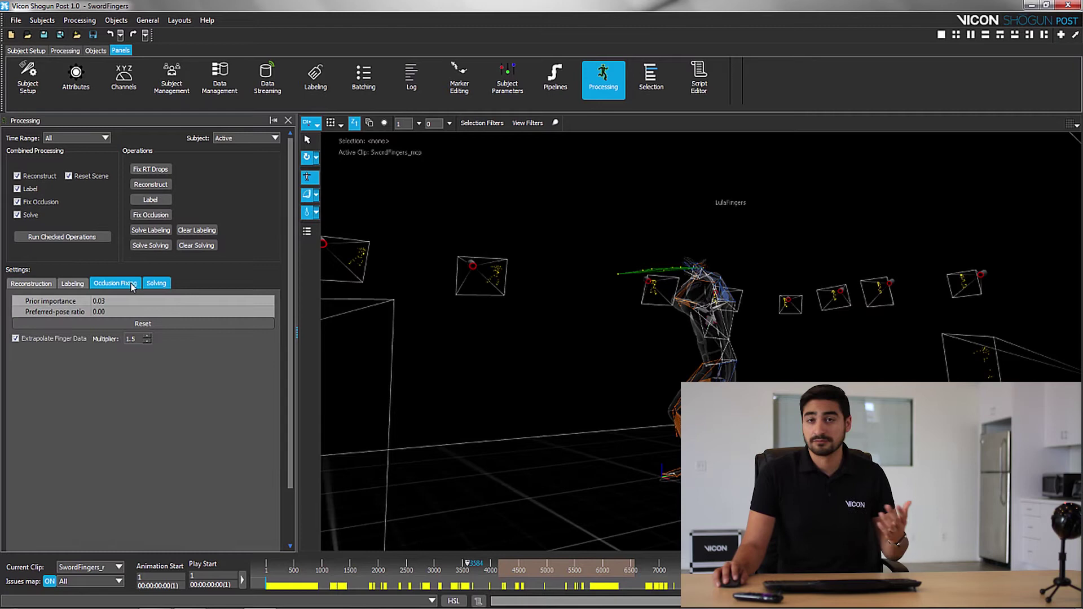
pyautogui.click(17, 215)
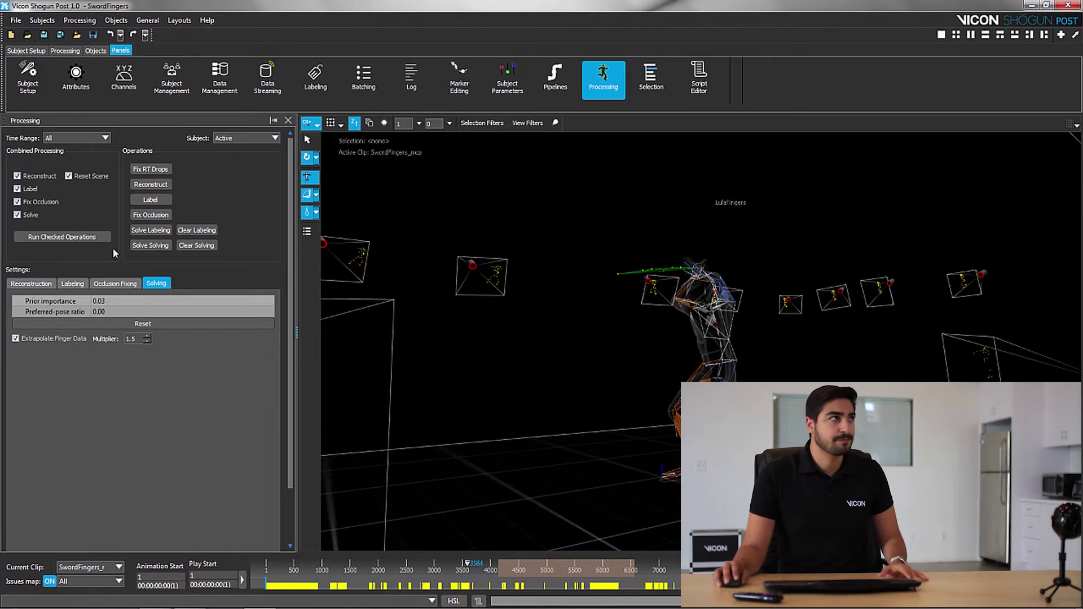
pyautogui.click(28, 283)
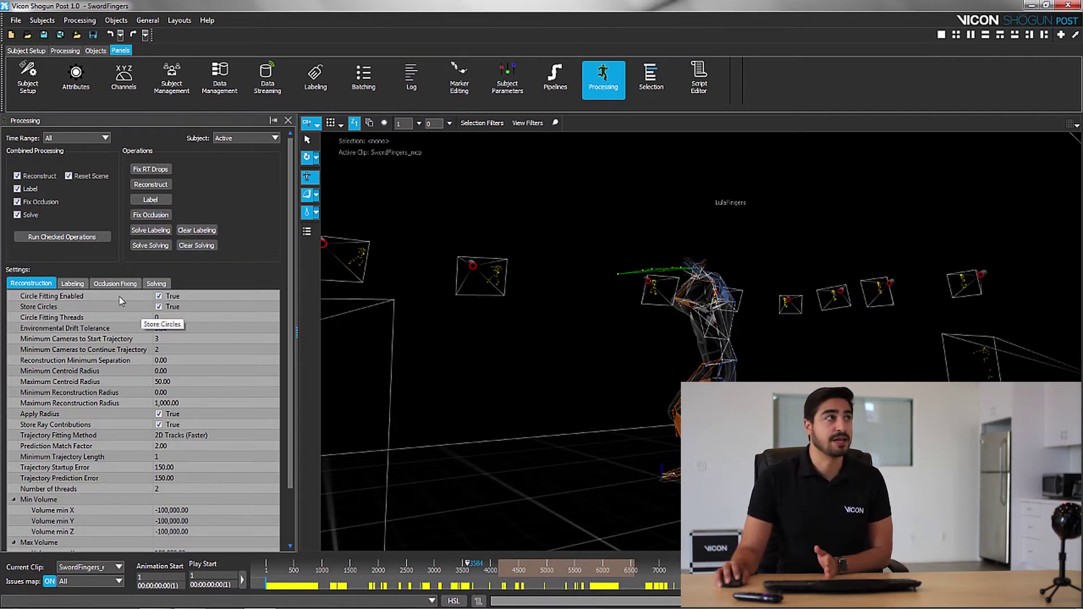
# Turn off Apply Fills to Markers and Backup in the Occlusion Fixing settings and check what Transition Time does.
pyautogui.click(115, 284)
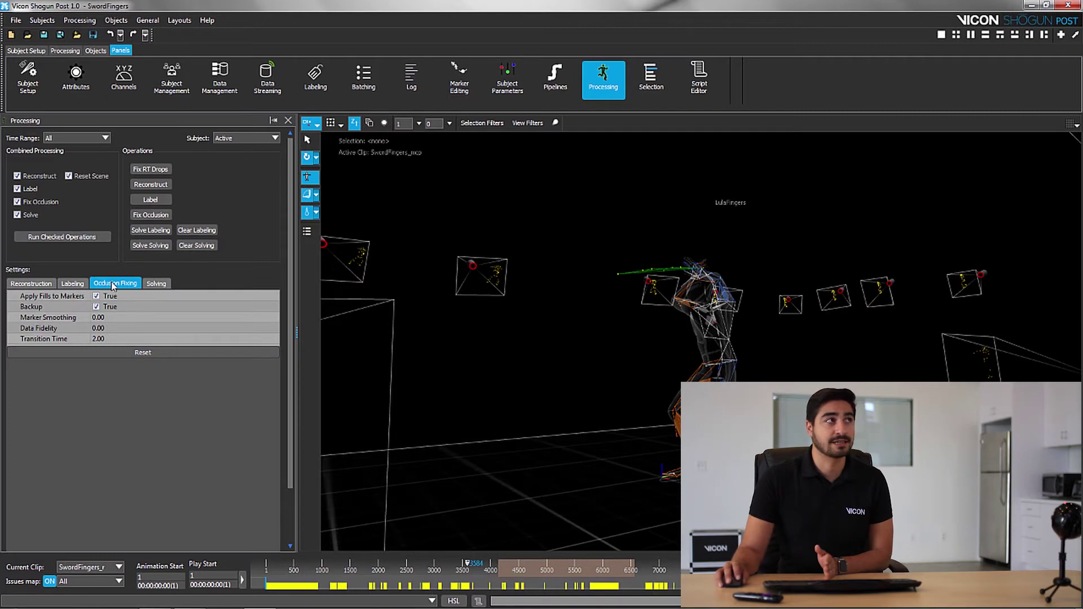
pyautogui.click(96, 296)
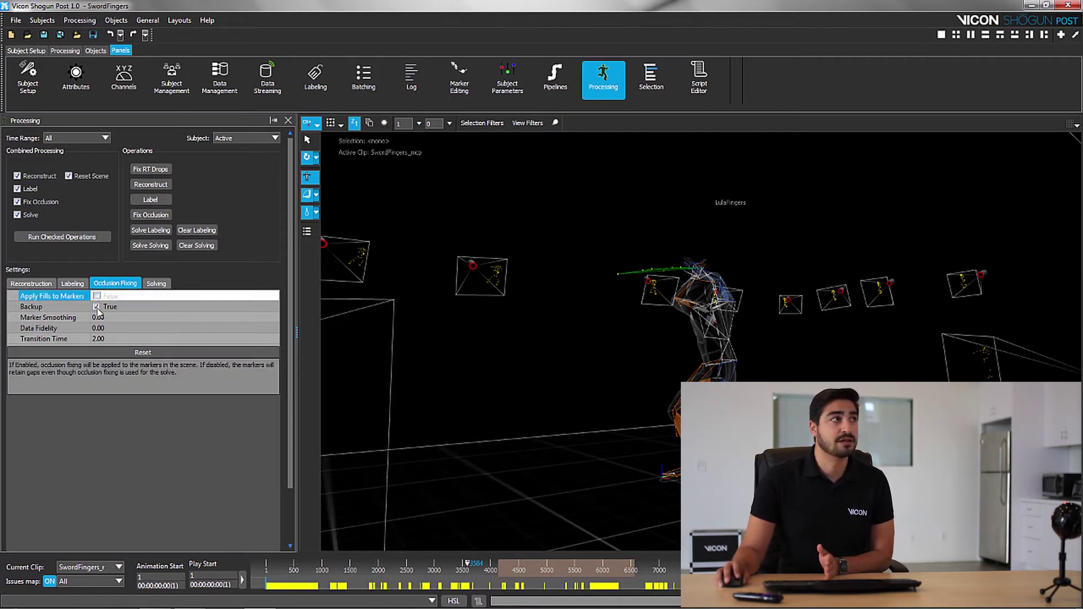
pyautogui.click(97, 307)
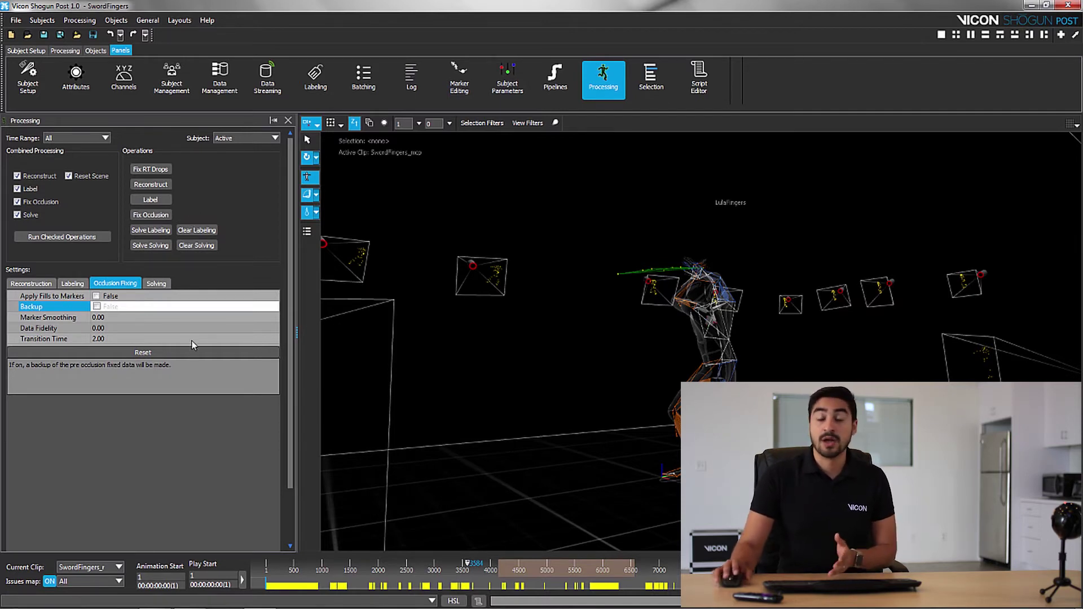
pyautogui.moveTo(192, 341)
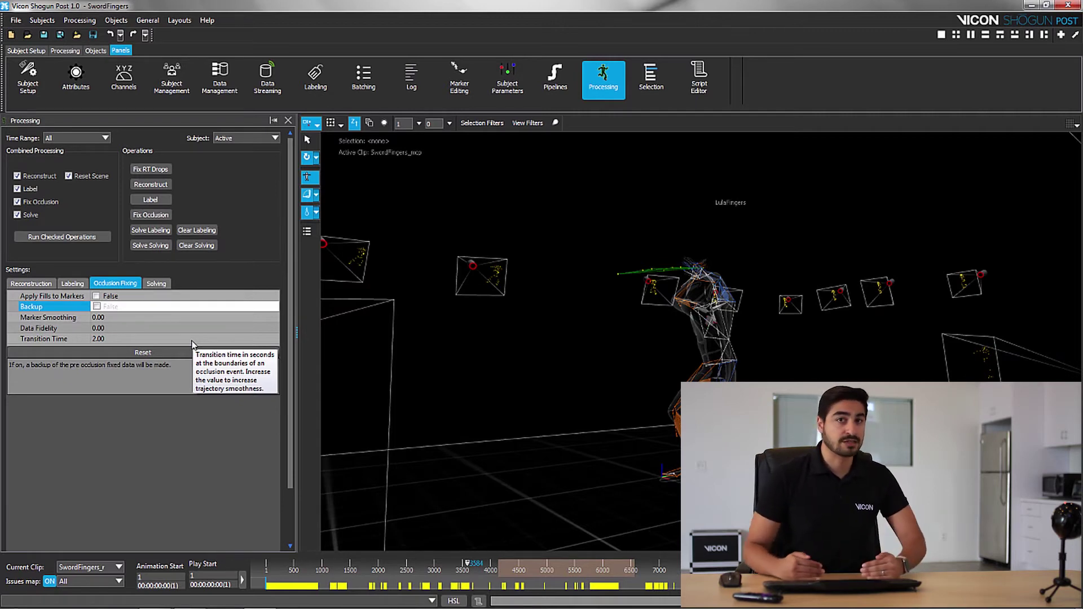
# Turn on Apply Fills to Markers and Backup in the Occlusion Fixing settings.
pyautogui.click(151, 215)
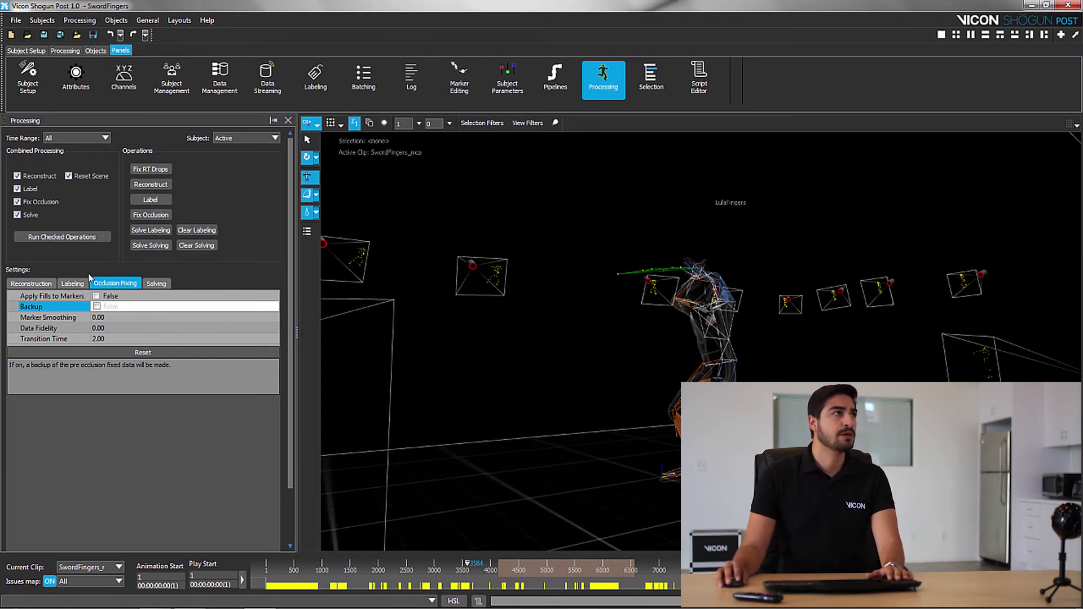
pyautogui.click(99, 295)
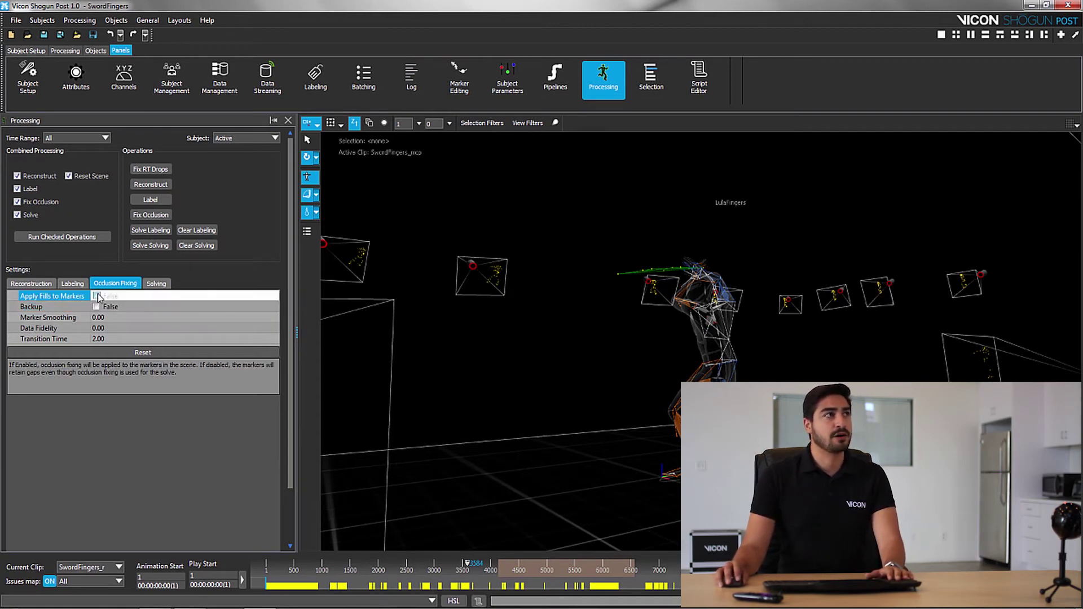
pyautogui.click(97, 308)
pyautogui.click(97, 306)
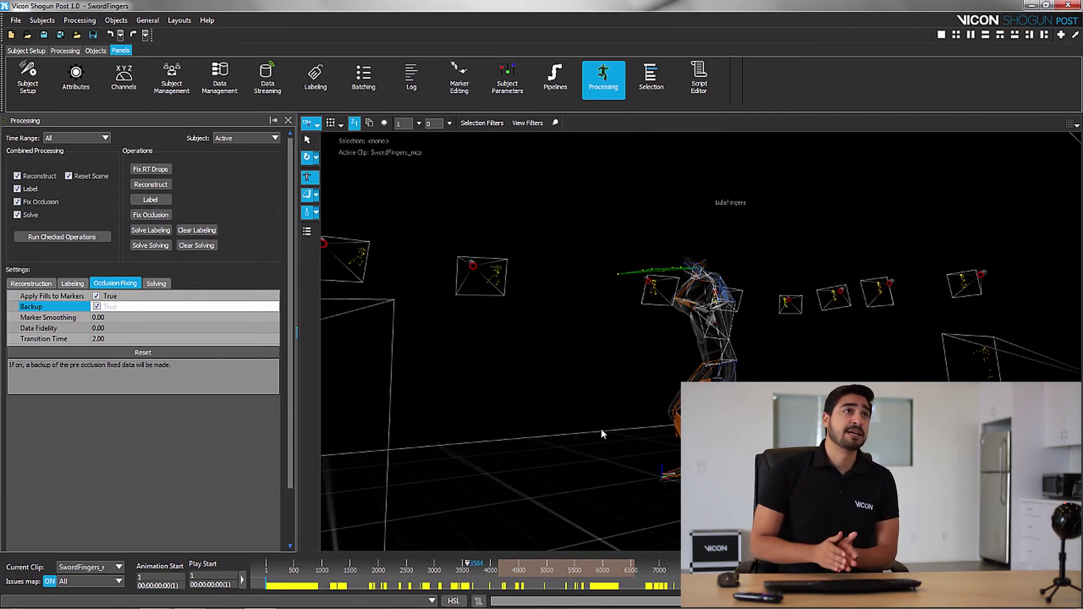
# Examine the performer's skeleton, mesh and sword markers in the raised-sword pose from several sides.
pyautogui.moveTo(490, 479); pyautogui.dragTo(677, 477)
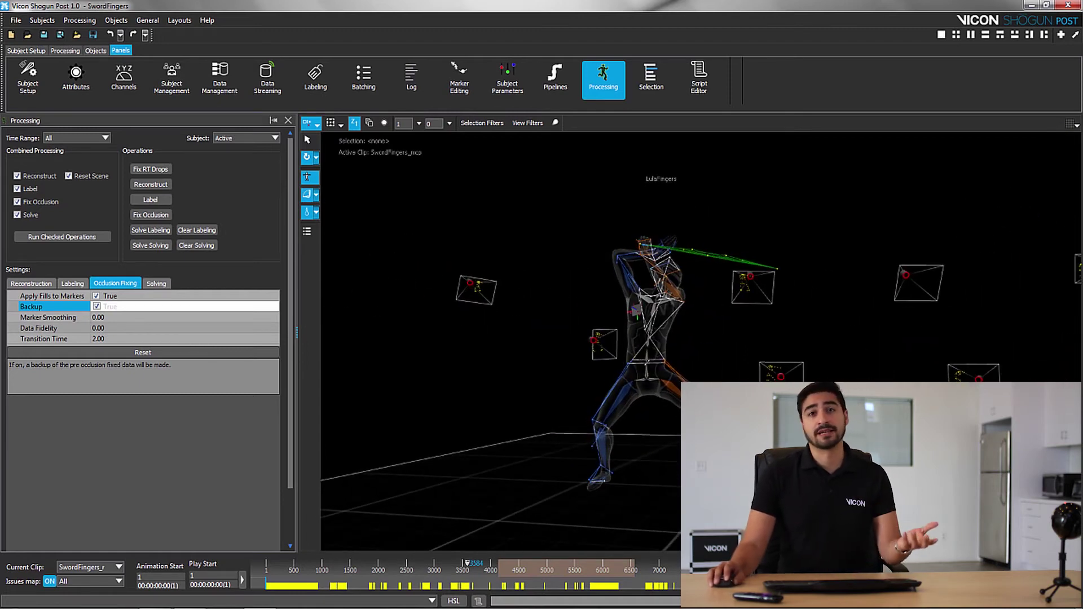
pyautogui.keyDown('alt'); pyautogui.moveTo(693, 476); pyautogui.dragTo(602, 464, button='right'); pyautogui.keyUp('alt')
pyautogui.keyDown('alt'); pyautogui.moveTo(602, 464); pyautogui.dragTo(605, 426, button='middle'); pyautogui.keyUp('alt')
pyautogui.keyDown('alt'); pyautogui.moveTo(516, 416); pyautogui.dragTo(510, 463, button='middle'); pyautogui.keyUp('alt')
pyautogui.keyDown('alt'); pyautogui.moveTo(668, 367); pyautogui.dragTo(701, 367); pyautogui.keyUp('alt')
pyautogui.keyDown('alt'); pyautogui.moveTo(701, 367); pyautogui.dragTo(703, 346, button='middle'); pyautogui.keyUp('alt')
pyautogui.keyDown('alt'); pyautogui.moveTo(833, 393); pyautogui.dragTo(844, 378, button='middle'); pyautogui.keyUp('alt')
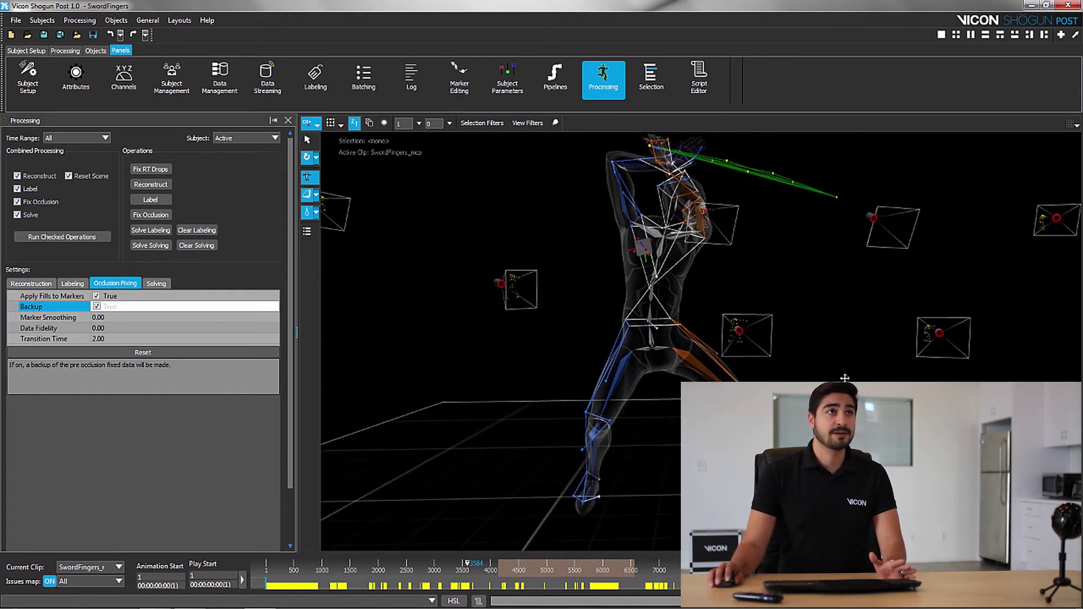
pyautogui.keyDown('alt'); pyautogui.moveTo(834, 406); pyautogui.dragTo(812, 415); pyautogui.keyUp('alt')
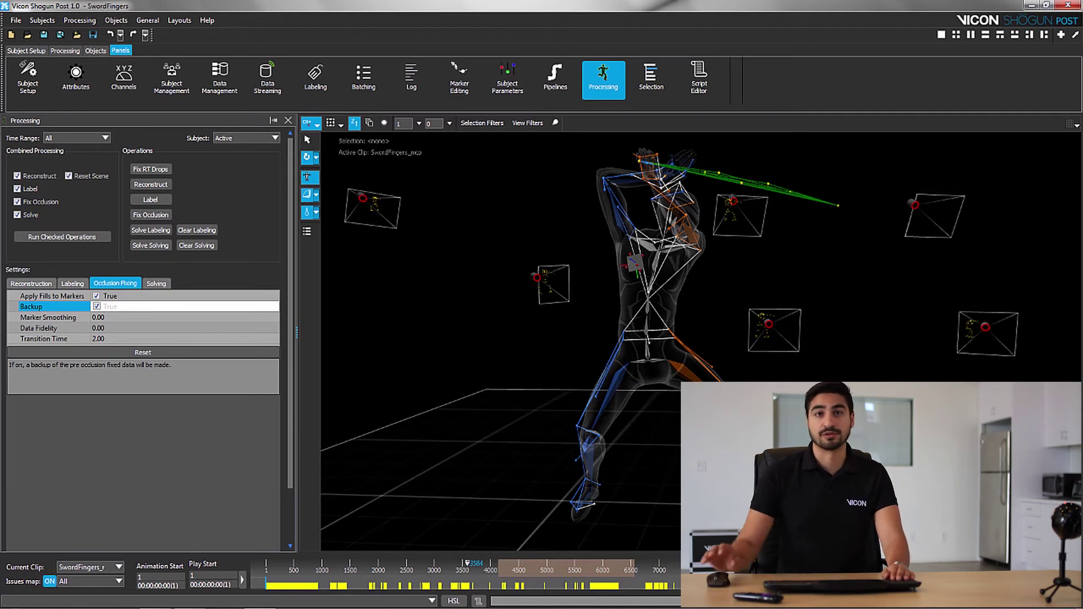
pyautogui.keyDown('alt'); pyautogui.moveTo(564, 339); pyautogui.dragTo(574, 316); pyautogui.keyUp('alt')
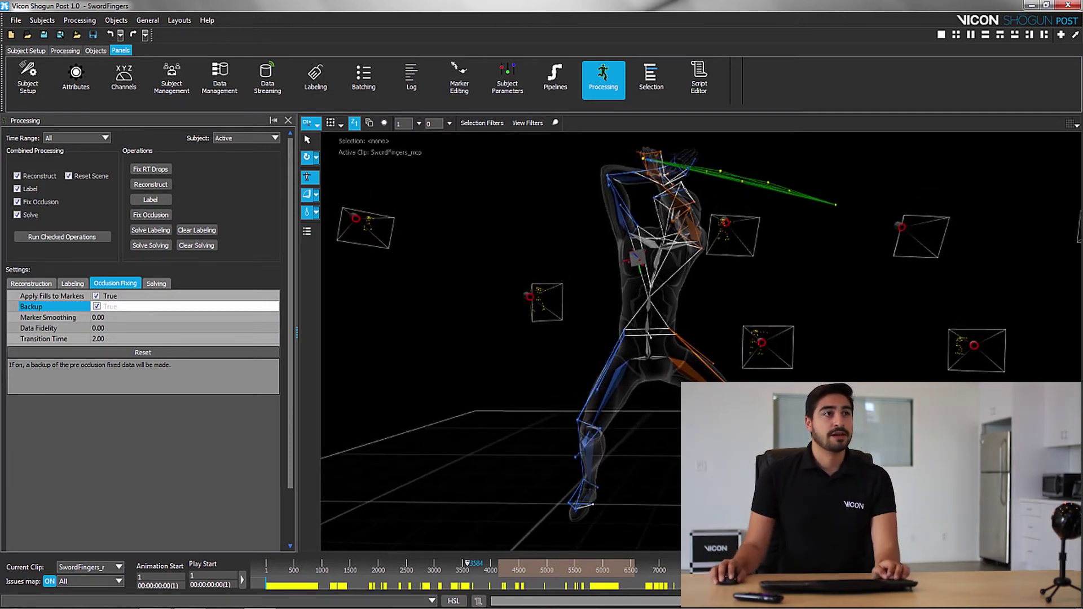
# Move the playhead back to frame 1 of the take.
pyautogui.keyDown('alt'); pyautogui.moveTo(657, 438); pyautogui.dragTo(657, 363, button='middle'); pyautogui.keyUp('alt')
pyautogui.keyDown('alt'); pyautogui.moveTo(599, 433); pyautogui.dragTo(674, 437); pyautogui.keyUp('alt')
pyautogui.moveTo(467, 564); pyautogui.dragTo(245, 569)
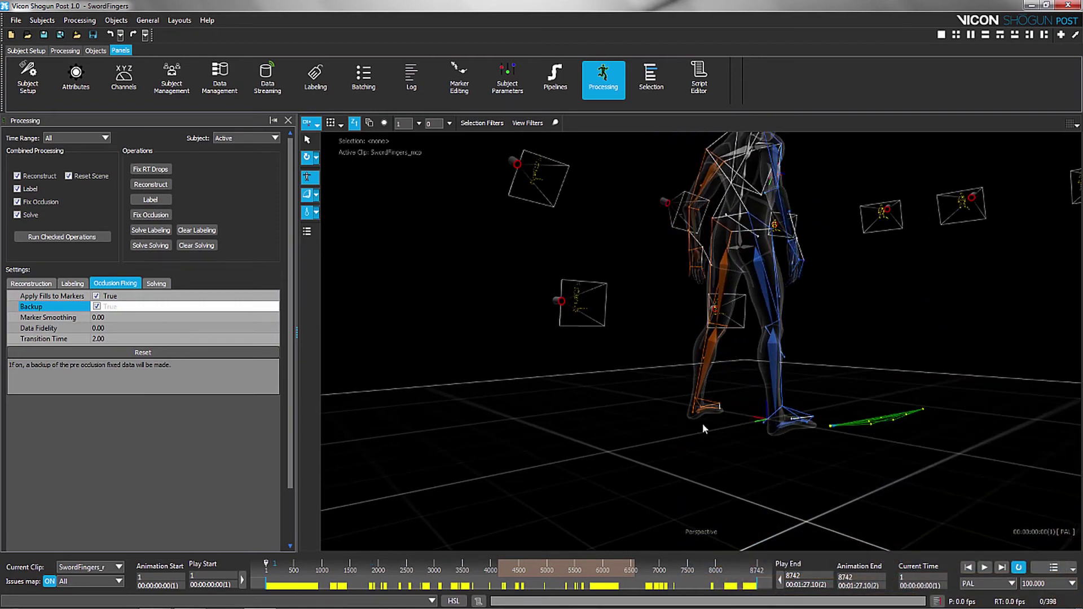
# Select the RightToeBase bone in the LulaFingers subject's right foot and rotate it slightly.
pyautogui.keyDown('alt'); pyautogui.moveTo(695, 423); pyautogui.dragTo(624, 433); pyautogui.keyUp('alt')
pyautogui.keyDown('alt'); pyautogui.moveTo(716, 454); pyautogui.dragTo(712, 406, button='right'); pyautogui.keyUp('alt')
pyautogui.keyDown('alt'); pyautogui.moveTo(749, 483); pyautogui.dragTo(746, 400, button='middle'); pyautogui.keyUp('alt')
pyautogui.keyDown('alt'); pyautogui.moveTo(746, 399); pyautogui.dragTo(695, 375); pyautogui.keyUp('alt')
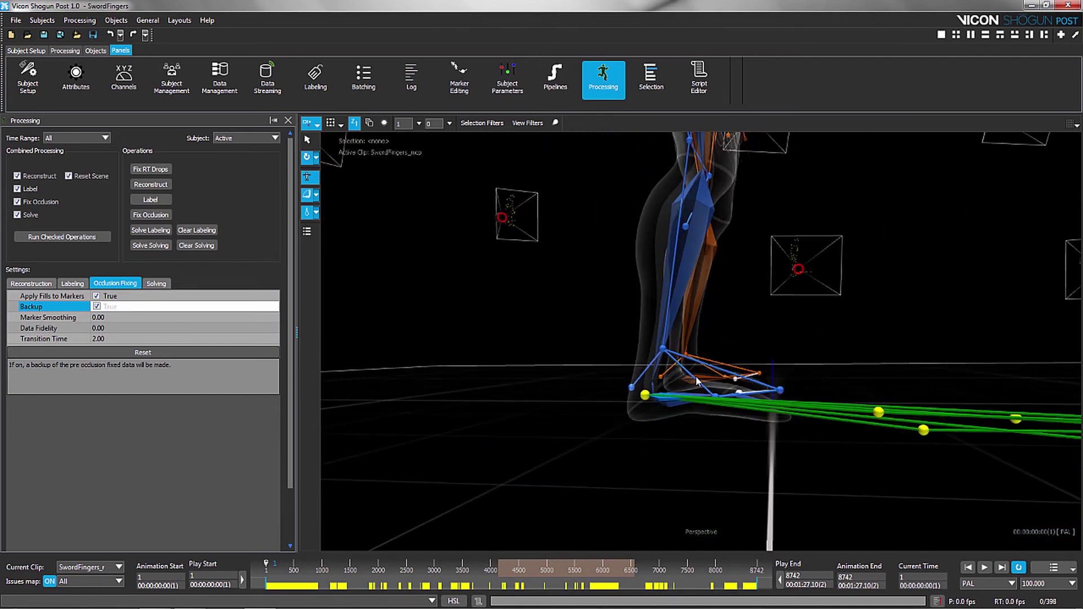
pyautogui.keyDown('alt'); pyautogui.moveTo(771, 409); pyautogui.dragTo(780, 432); pyautogui.keyUp('alt')
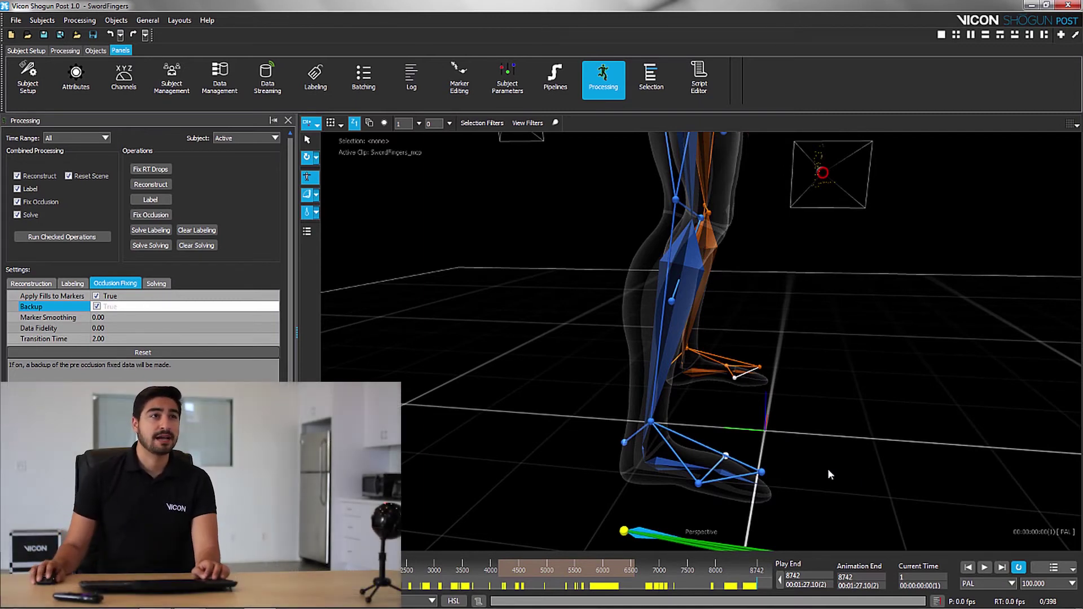
pyautogui.click(726, 476)
pyautogui.keyDown('alt'); pyautogui.moveTo(910, 488); pyautogui.dragTo(913, 466); pyautogui.keyUp('alt')
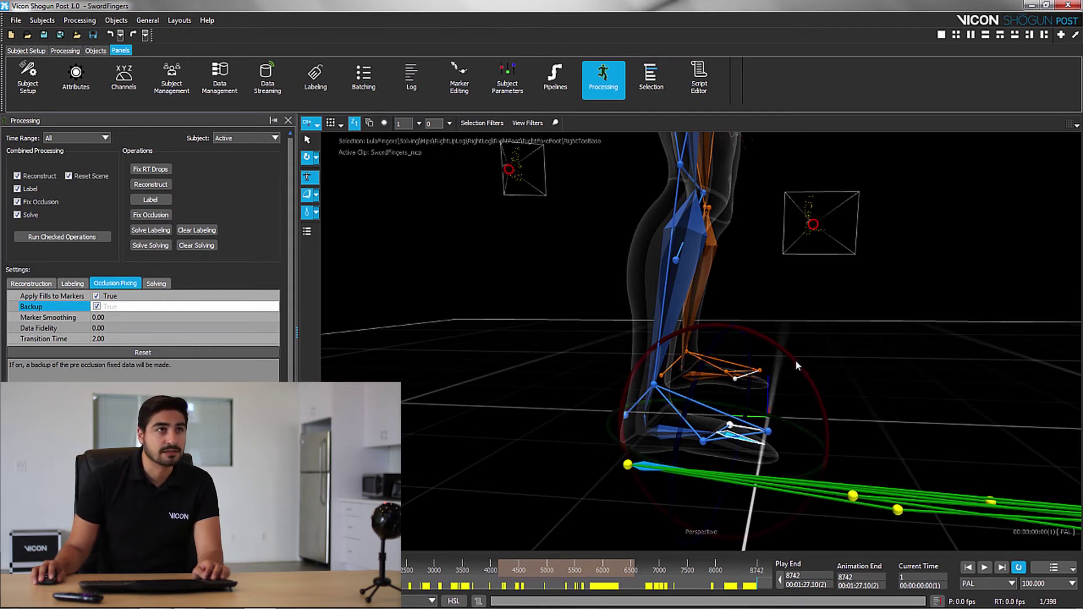
pyautogui.moveTo(795, 360); pyautogui.dragTo(786, 350)
# Open the subject parameters for Sword001 and show its Solving parameters.
pyautogui.moveTo(909, 398)
pyautogui.keyDown('alt'); pyautogui.mouseDown()
pyautogui.moveTo(909, 388)
pyautogui.moveTo(906, 404)
pyautogui.moveTo(871, 406)
pyautogui.moveTo(745, 391)
pyautogui.moveTo(756, 401)
pyautogui.moveTo(920, 412)
pyautogui.mouseUp(); pyautogui.keyUp('alt')
pyautogui.keyDown('alt'); pyautogui.moveTo(920, 411); pyautogui.dragTo(900, 497, button='right'); pyautogui.keyUp('alt')
pyautogui.keyDown('alt'); pyautogui.moveTo(900, 496); pyautogui.dragTo(888, 544, button='middle'); pyautogui.keyUp('alt')
pyautogui.keyDown('alt'); pyautogui.moveTo(888, 544); pyautogui.dragTo(855, 502, button='right'); pyautogui.keyUp('alt')
pyautogui.keyDown('alt'); pyautogui.moveTo(855, 502); pyautogui.dragTo(847, 531, button='middle'); pyautogui.keyUp('alt')
pyautogui.keyDown('alt'); pyautogui.moveTo(851, 433); pyautogui.dragTo(740, 407); pyautogui.keyUp('alt')
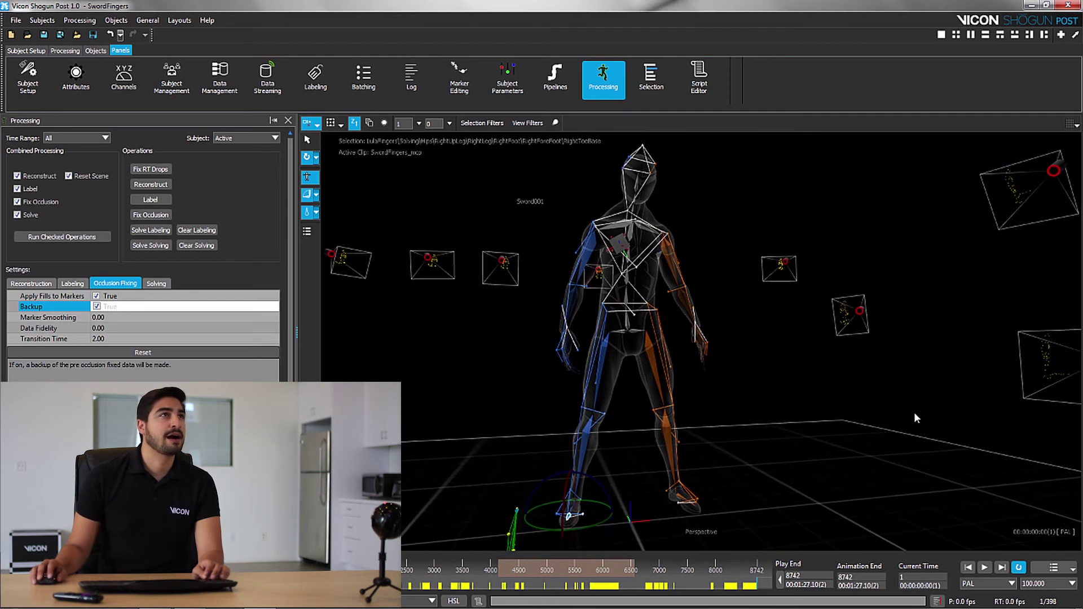
pyautogui.click(522, 88)
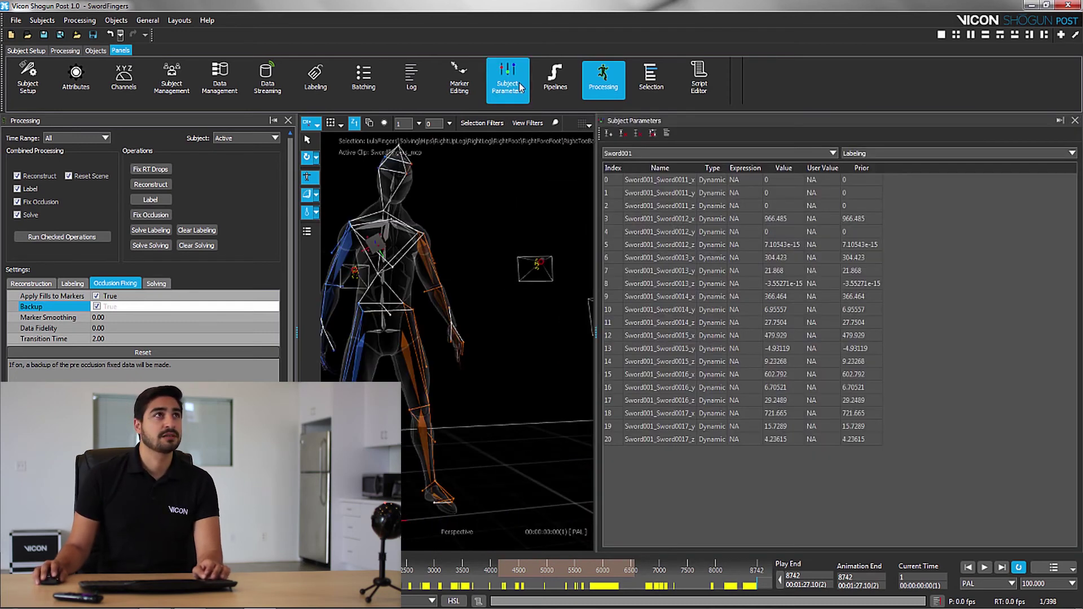
pyautogui.click(898, 154)
pyautogui.click(872, 169)
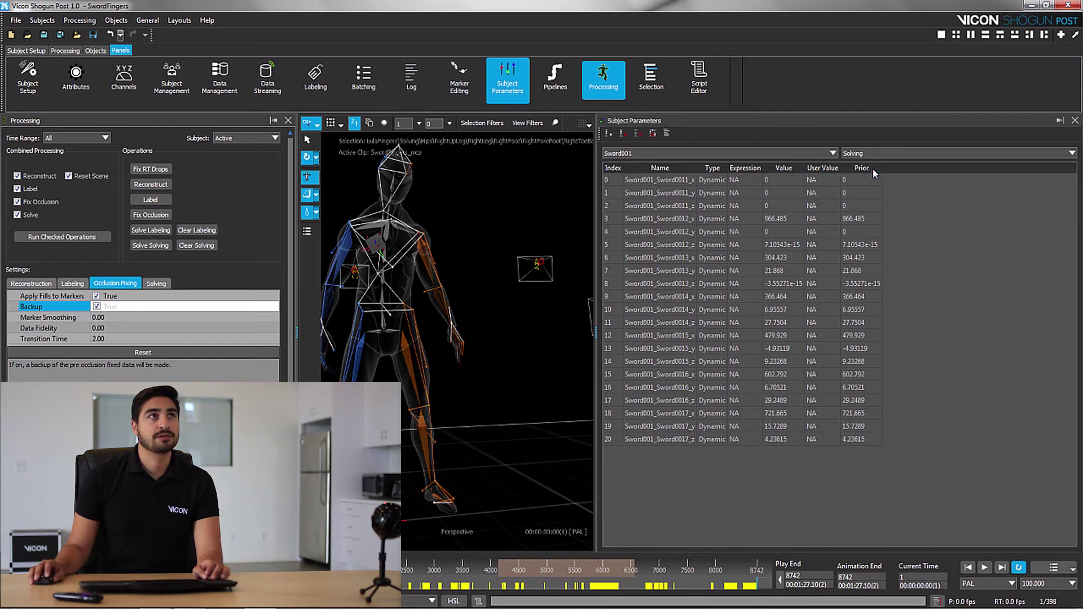
# Switch the subject parameters to LulaFingers and clear all of its Solving parameters.
pyautogui.click(819, 154)
pyautogui.click(649, 161)
pyautogui.click(645, 153)
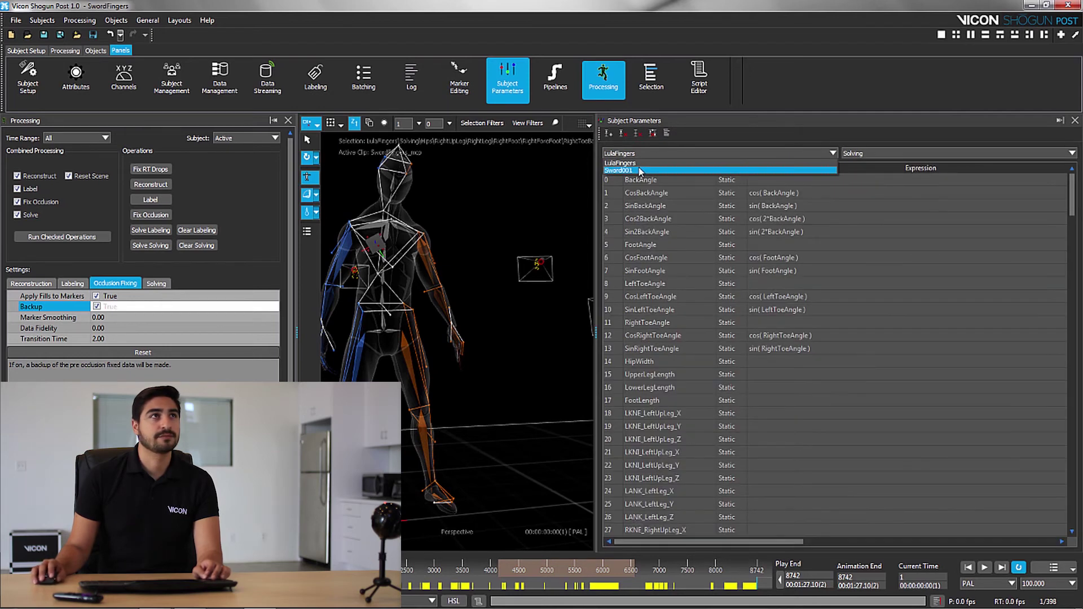
pyautogui.click(909, 125)
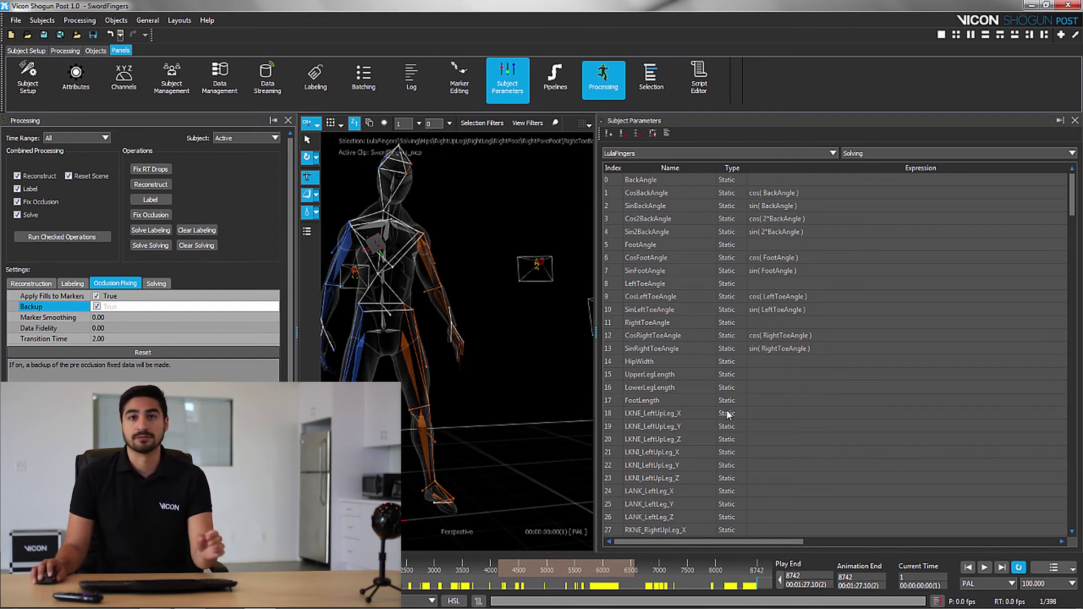
pyautogui.click(653, 134)
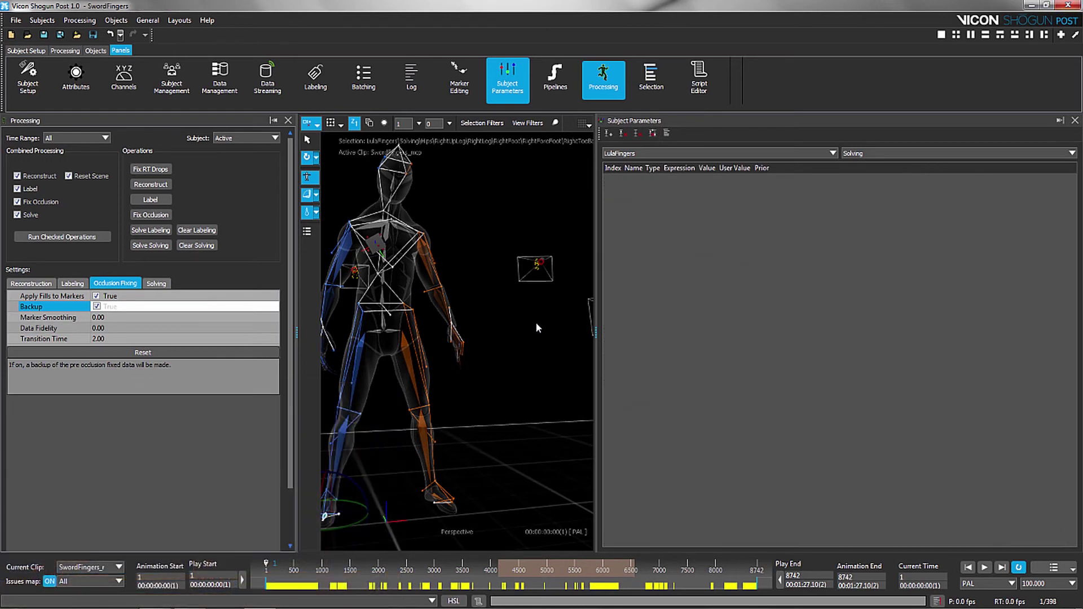
pyautogui.keyDown('alt'); pyautogui.moveTo(493, 417); pyautogui.dragTo(538, 323, button='middle'); pyautogui.keyUp('alt')
pyautogui.moveTo(392, 414); pyautogui.dragTo(446, 465)
pyautogui.hotkey('ctrl', 'z')
# Update the constraint offsets of the selected right toe bone.
pyautogui.keyDown('alt'); pyautogui.moveTo(446, 464); pyautogui.dragTo(403, 528, button='right'); pyautogui.keyUp('alt')
pyautogui.keyDown('alt'); pyautogui.moveTo(403, 527); pyautogui.dragTo(387, 463, button='middle'); pyautogui.keyUp('alt')
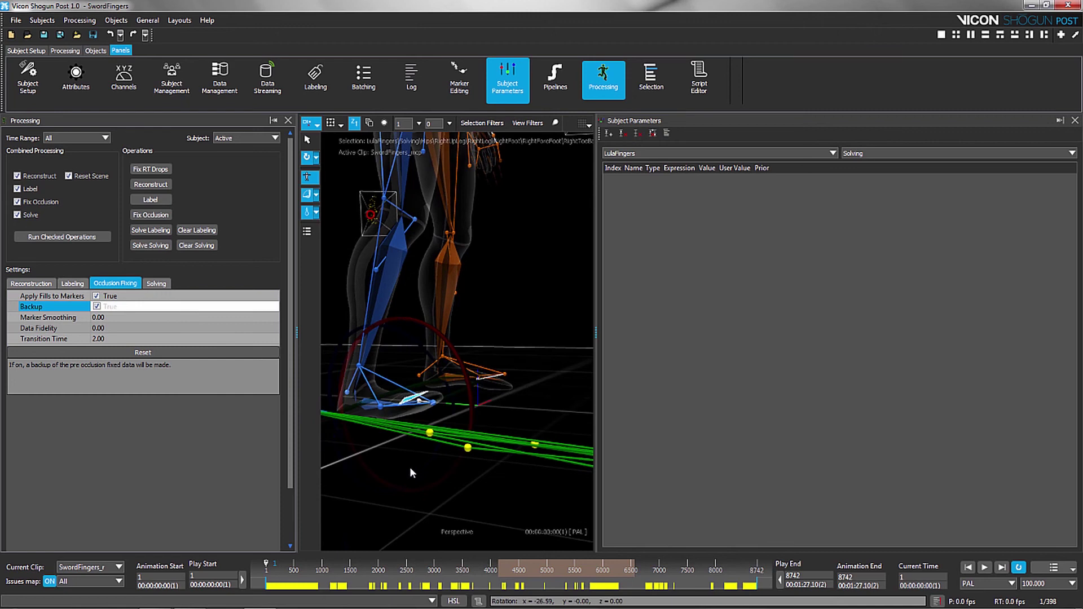
pyautogui.keyDown('alt'); pyautogui.moveTo(406, 502); pyautogui.dragTo(516, 413); pyautogui.keyUp('alt')
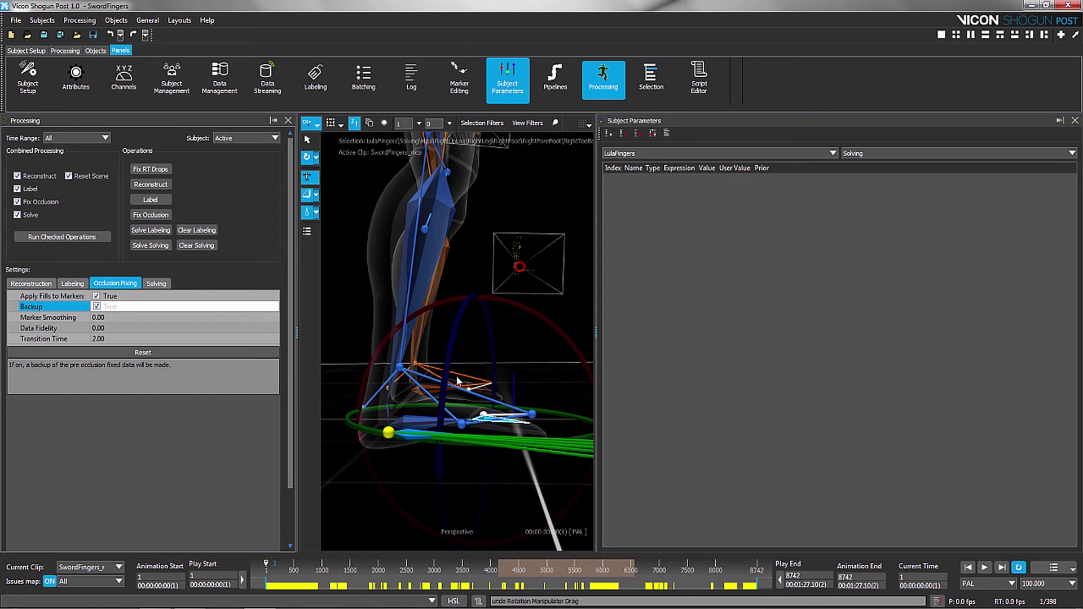
pyautogui.rightClick(495, 422)
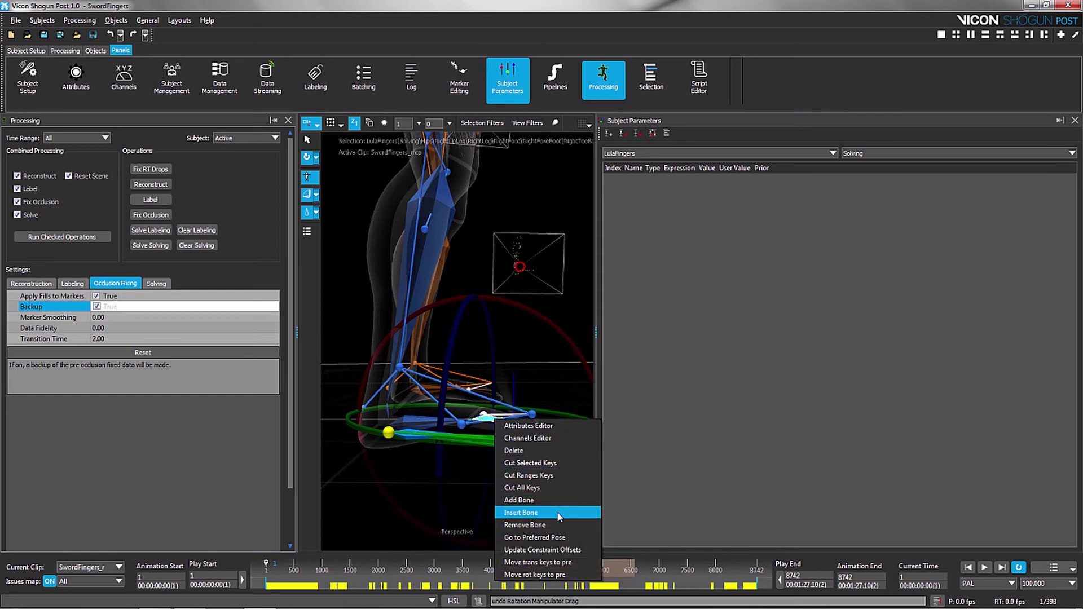
pyautogui.click(582, 555)
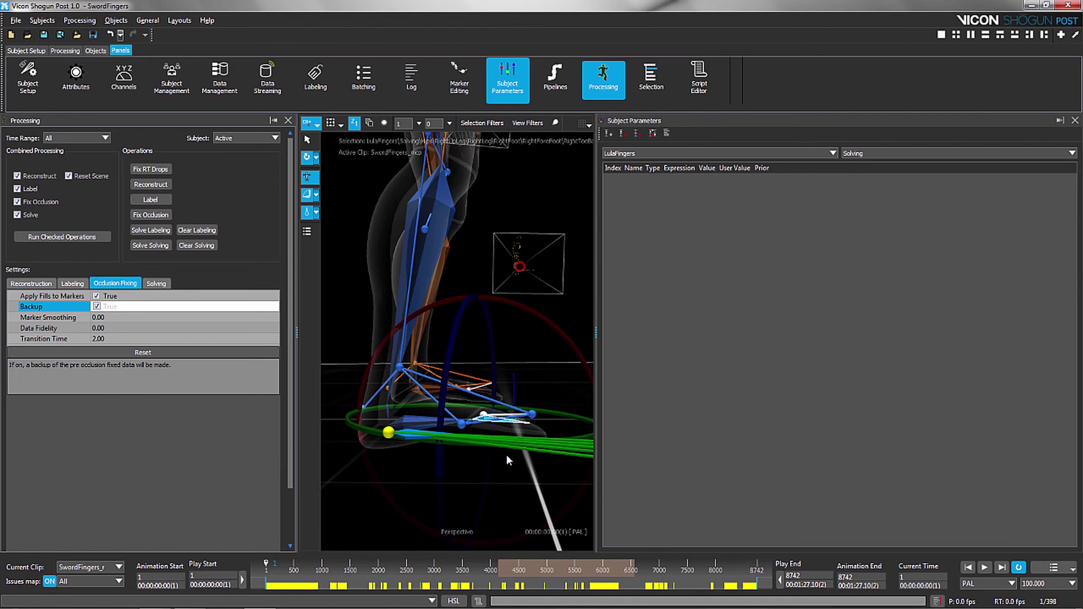
# Run Solve Solving on the active subject and scrub the timeline to about frame 1717.
pyautogui.click(154, 247)
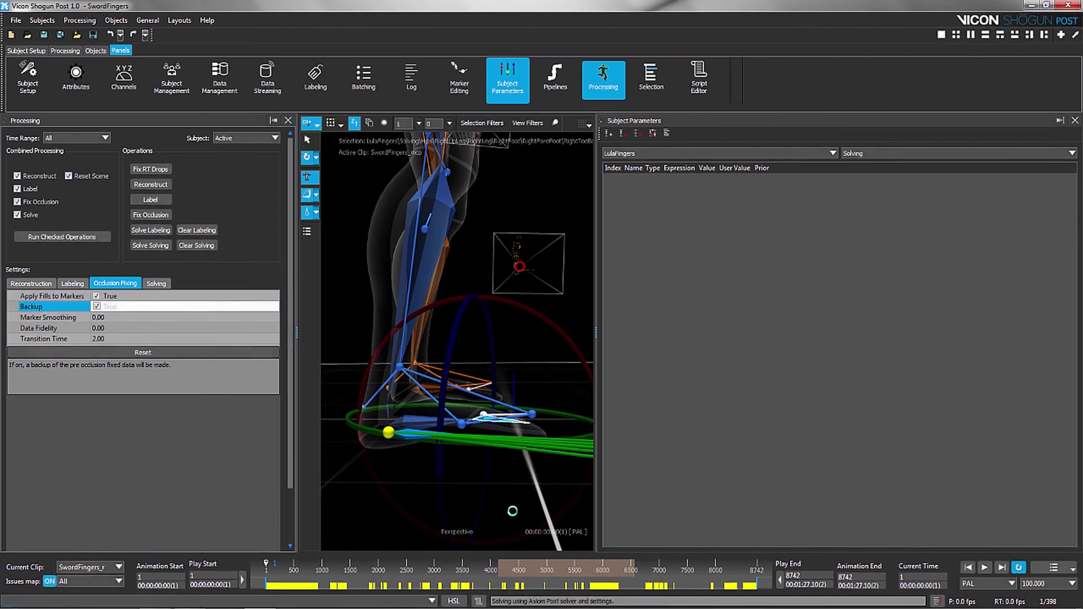
pyautogui.click(273, 566)
pyautogui.moveTo(279, 567); pyautogui.dragTo(364, 574)
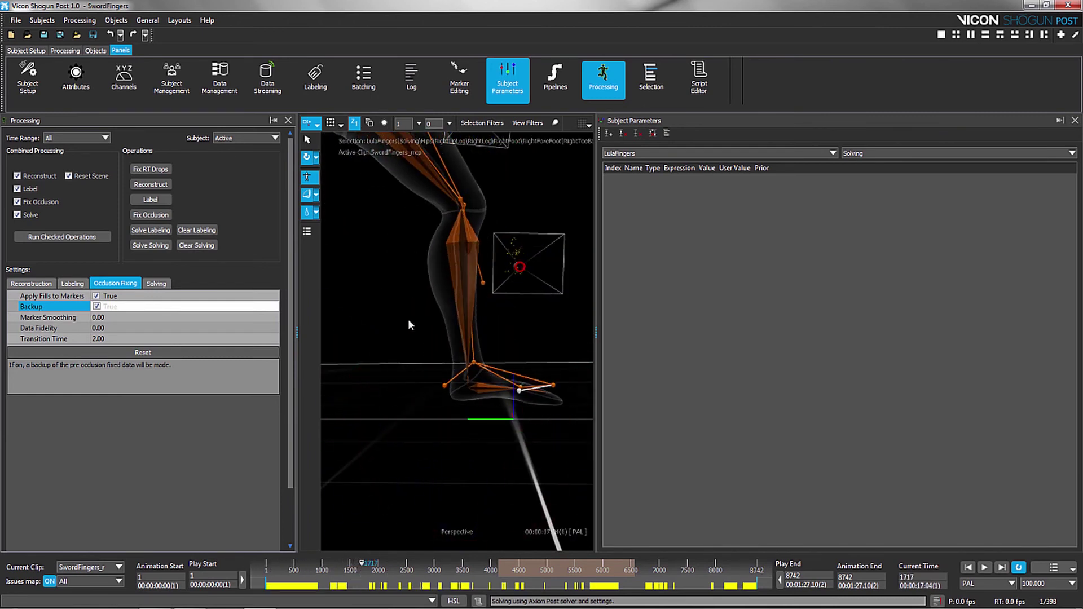
# Close the subject parameters, switch to the selection tool and review the re-solved right foot through to about frame 2156.
pyautogui.click(1074, 121)
pyautogui.click(312, 145)
pyautogui.keyDown('alt'); pyautogui.moveTo(549, 357); pyautogui.dragTo(550, 430, button='right'); pyautogui.keyUp('alt')
pyautogui.keyDown('alt'); pyautogui.moveTo(550, 430); pyautogui.dragTo(812, 411); pyautogui.keyUp('alt')
pyautogui.keyDown('alt'); pyautogui.moveTo(812, 411); pyautogui.dragTo(803, 326, button='right'); pyautogui.keyUp('alt')
pyautogui.keyDown('alt'); pyautogui.moveTo(802, 326); pyautogui.dragTo(788, 305, button='middle'); pyautogui.keyUp('alt')
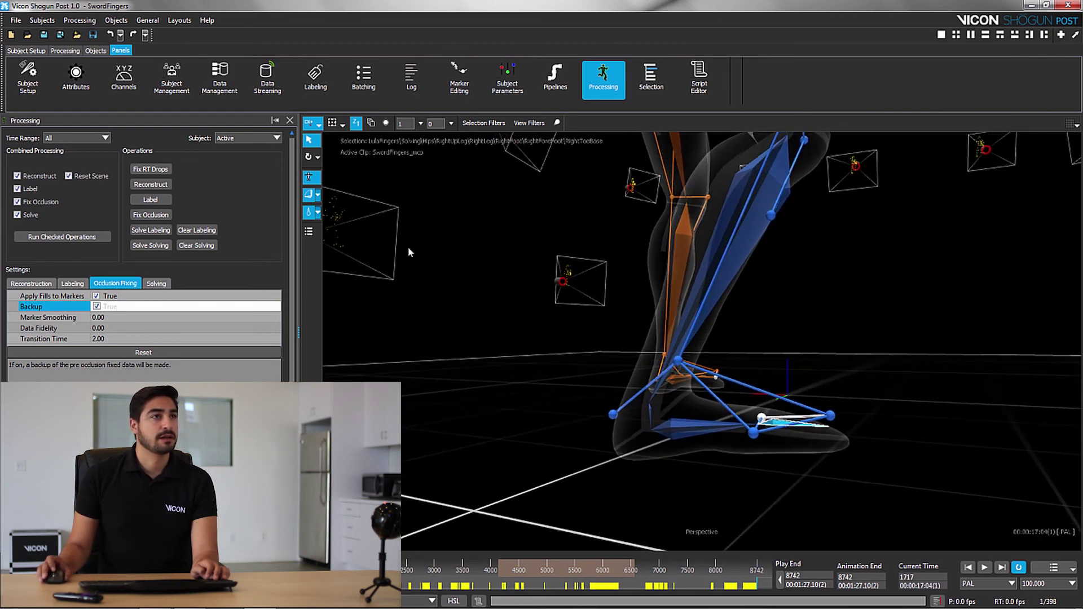
pyautogui.keyDown('alt'); pyautogui.moveTo(408, 248); pyautogui.dragTo(410, 316, button='right'); pyautogui.keyUp('alt')
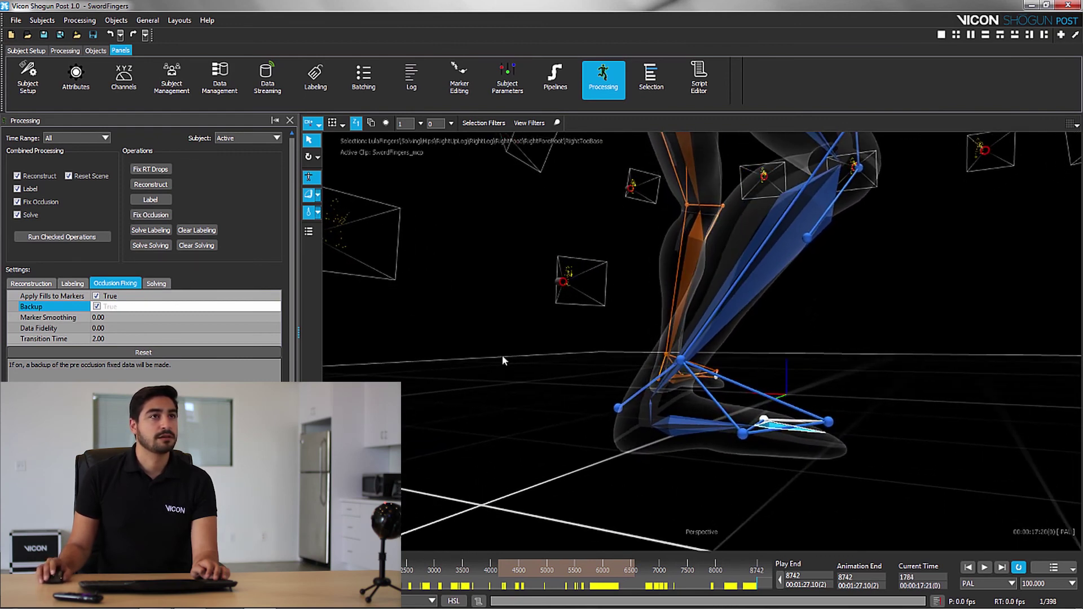
pyautogui.keyDown('alt'); pyautogui.moveTo(520, 393); pyautogui.dragTo(515, 321, button='right'); pyautogui.keyUp('alt')
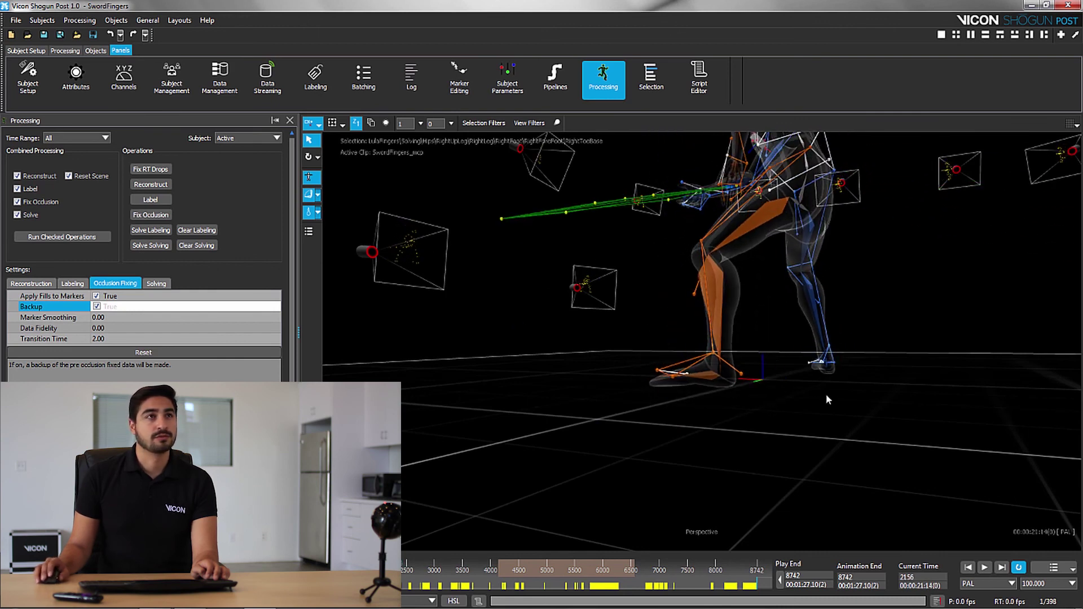
# Deselect the toe bone and review the whole performer's motion through to about frame 2784.
pyautogui.click(838, 385)
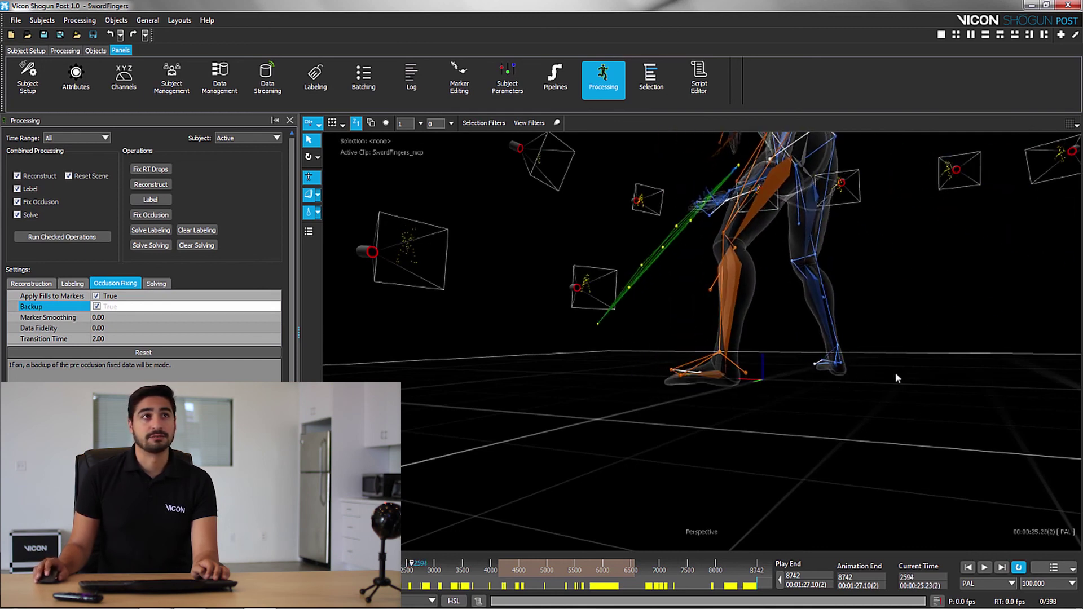
pyautogui.moveTo(912, 382); pyautogui.dragTo(661, 417)
pyautogui.keyDown('alt'); pyautogui.moveTo(662, 417); pyautogui.dragTo(669, 430, button='right'); pyautogui.keyUp('alt')
pyautogui.keyDown('alt'); pyautogui.moveTo(668, 430); pyautogui.dragTo(610, 481); pyautogui.keyUp('alt')
pyautogui.keyDown('alt'); pyautogui.moveTo(610, 480); pyautogui.dragTo(631, 540, button='middle'); pyautogui.keyUp('alt')
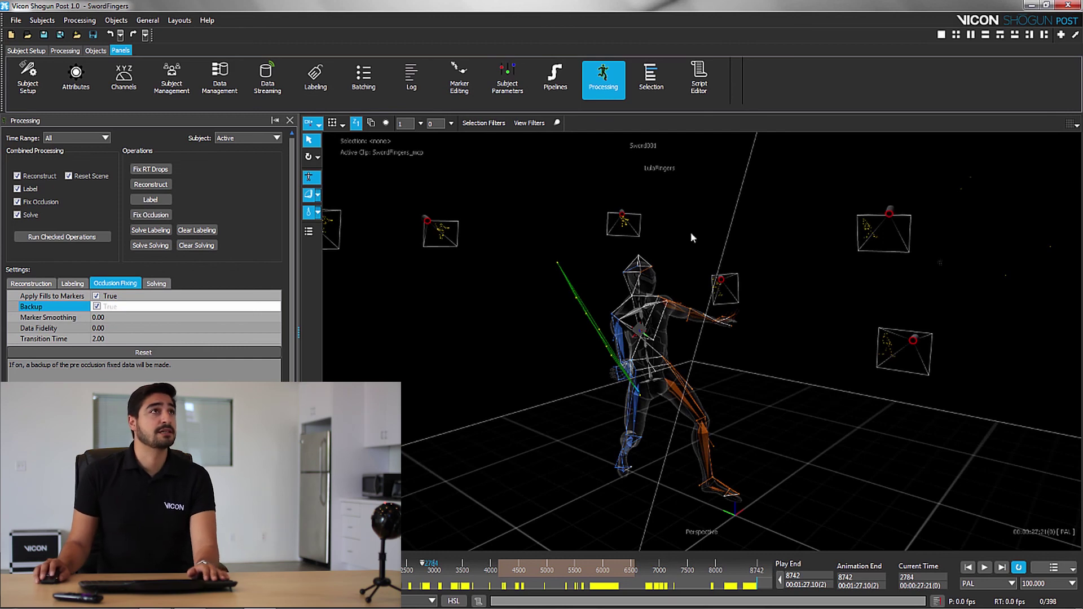
# Open subject management and save the LulaFingers setup as a Vicon Skeletal File named LulaFingers in the Capture day 1 Data folder.
pyautogui.click(171, 78)
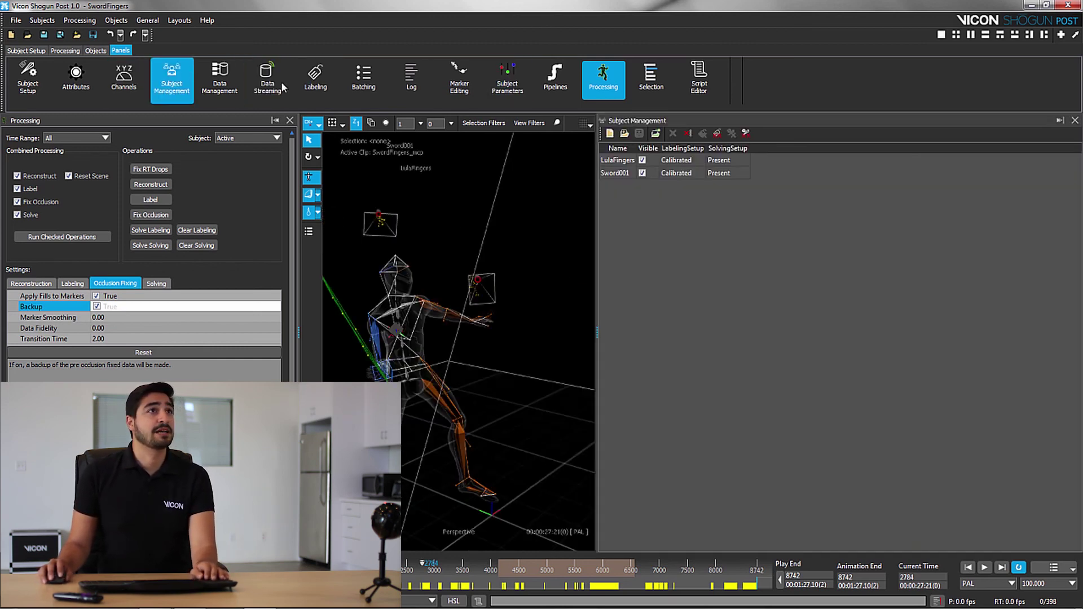
pyautogui.moveTo(597, 213); pyautogui.dragTo(828, 215)
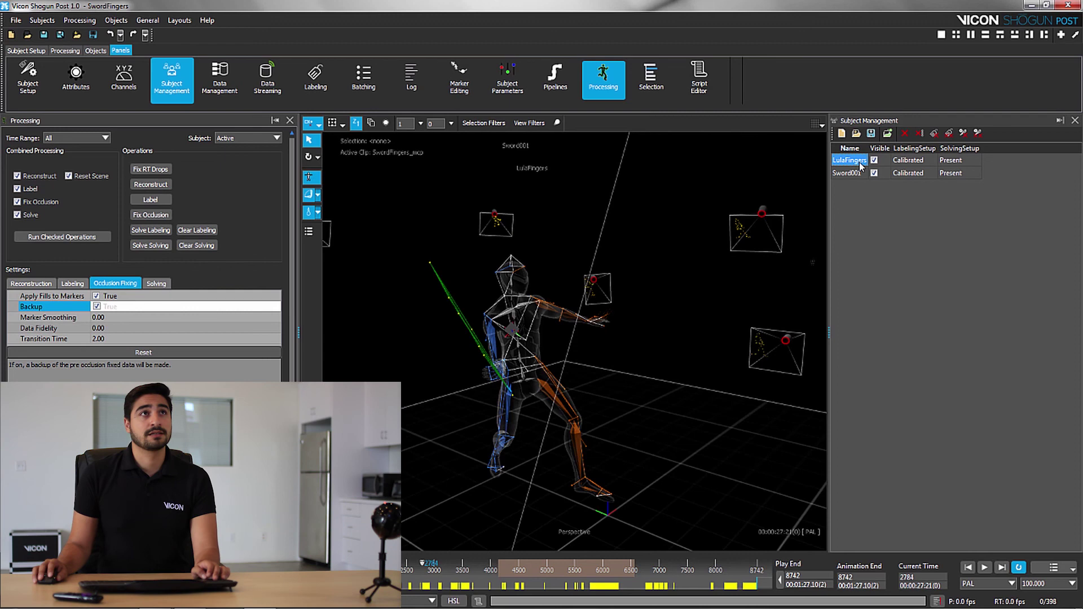
pyautogui.click(870, 134)
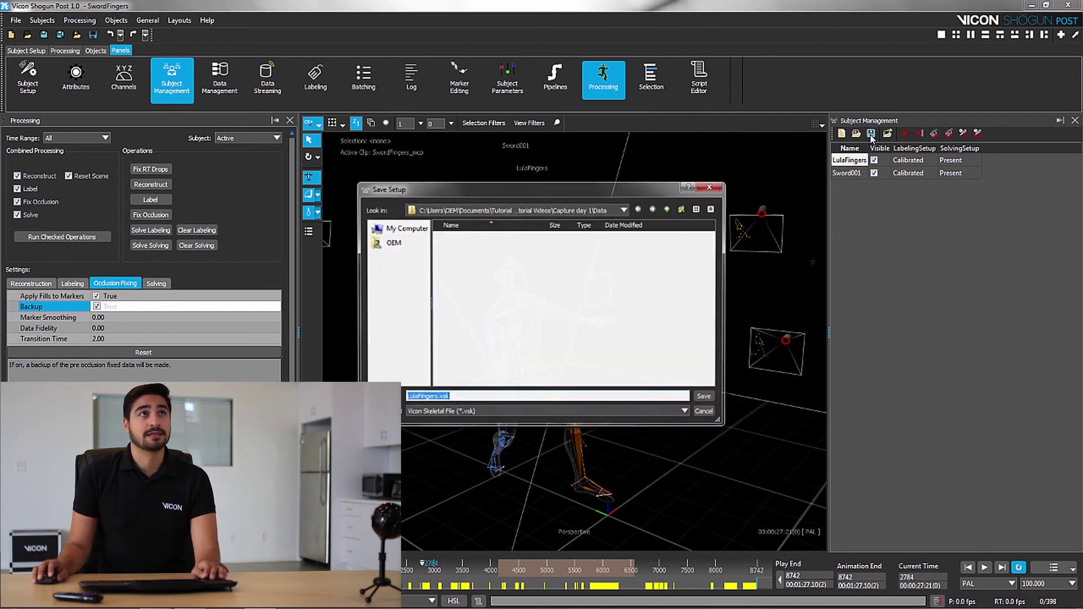
pyautogui.click(712, 400)
pyautogui.click(712, 399)
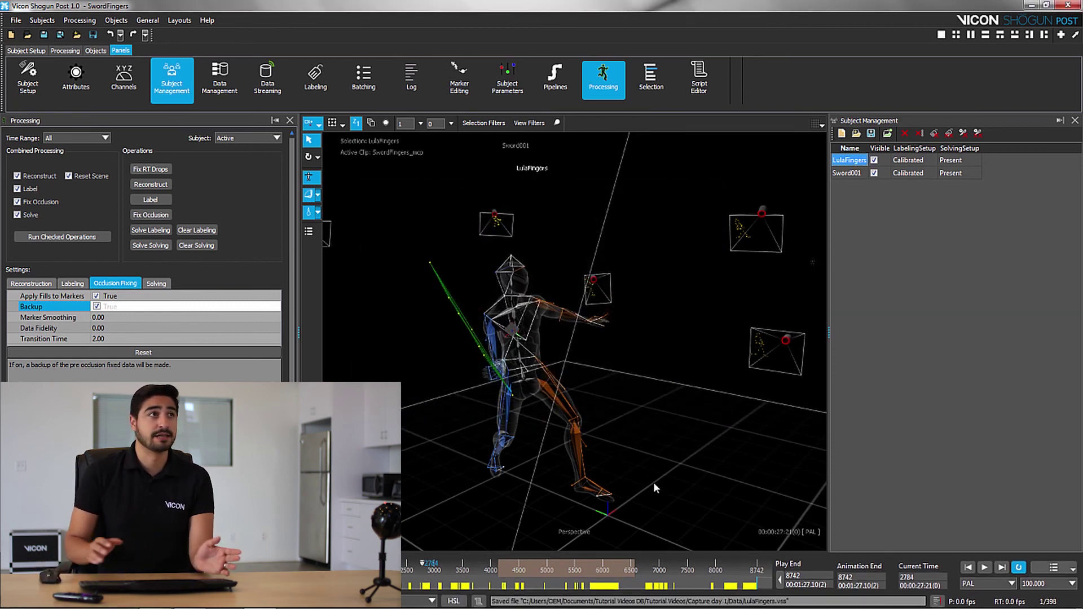